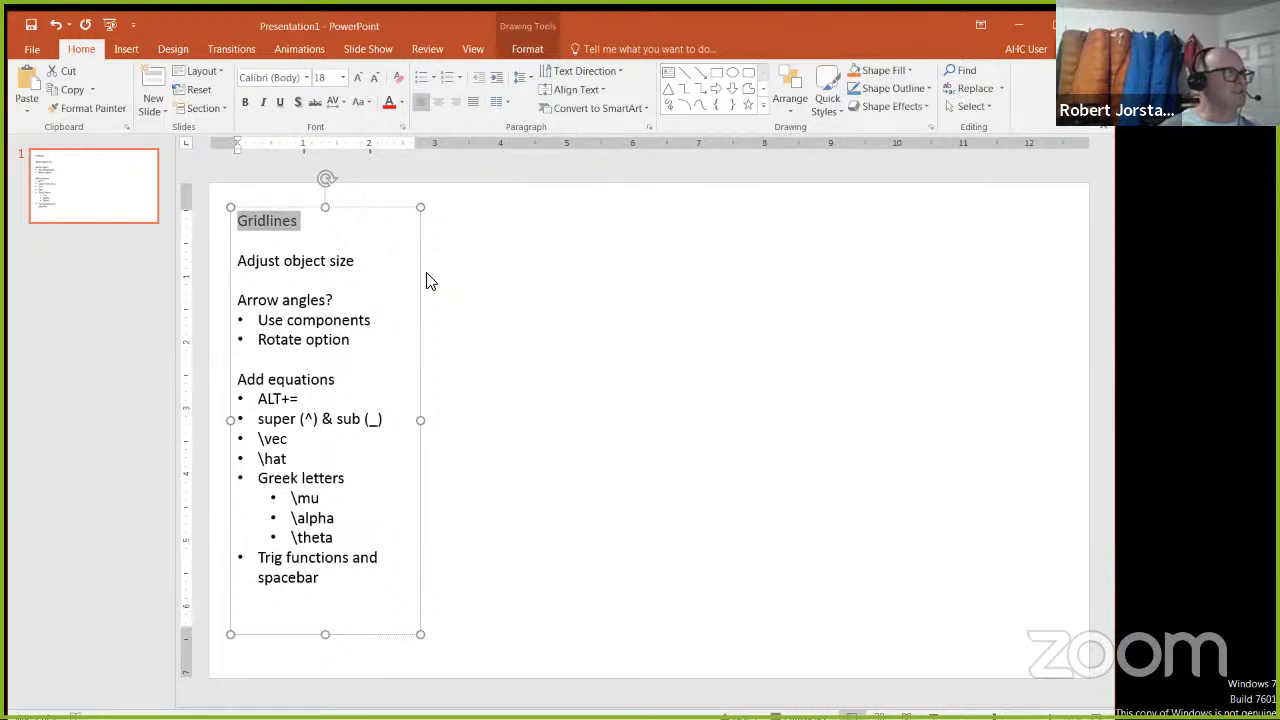
Step: Show the gridlines on the slide and deselect the notes text box
left_click(480, 52)
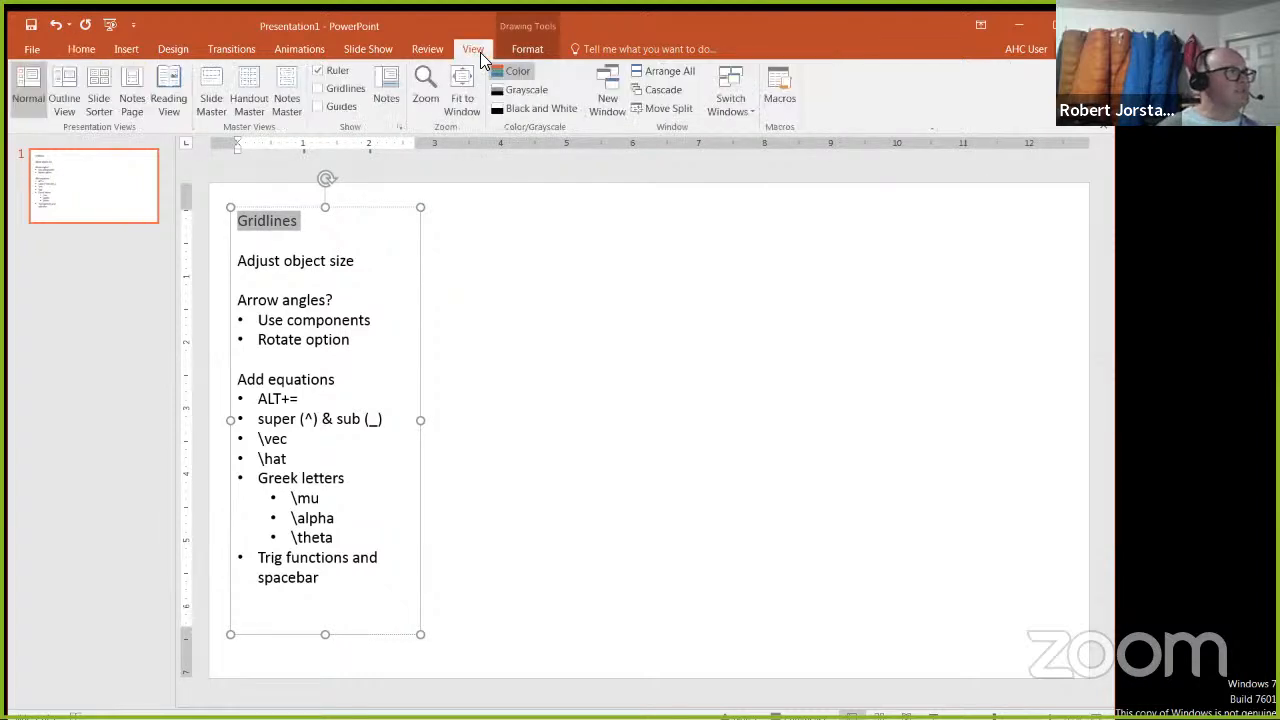
left_click(341, 98)
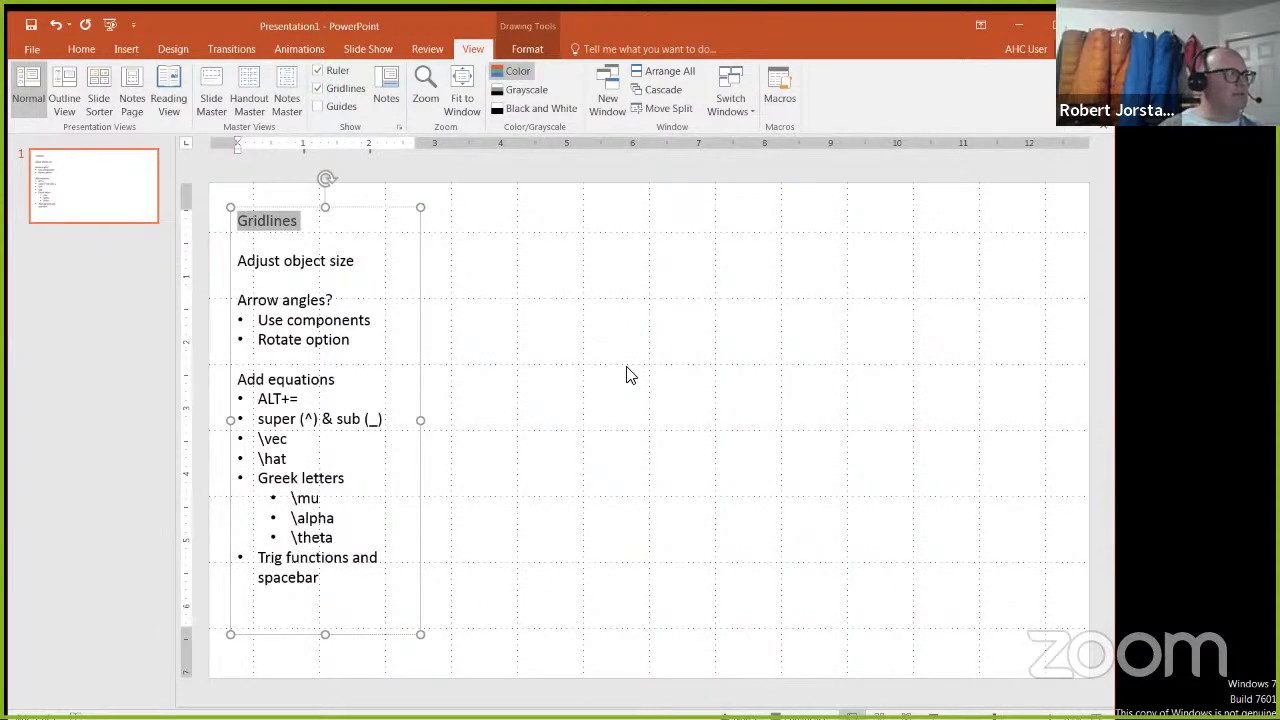
left_click(570, 318)
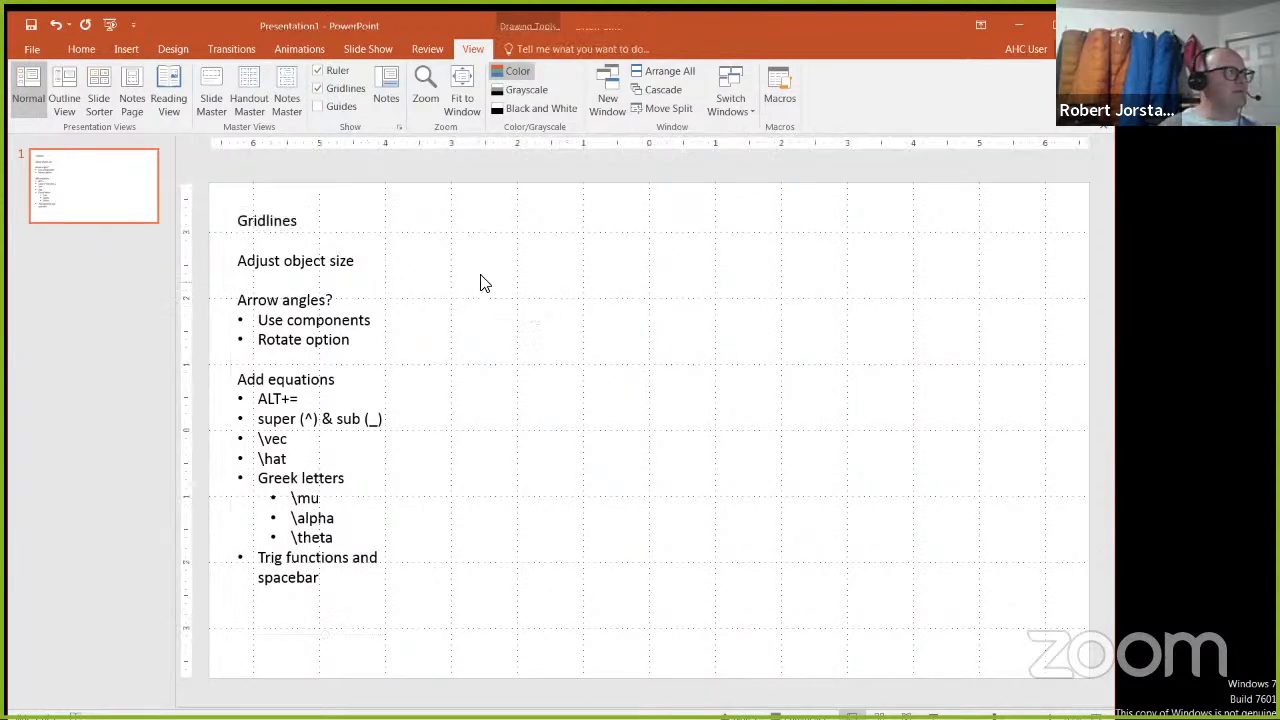
Step: Draw an oval beside the notes and reshape it to about 2.44 inches wide by 1.85 inches high
left_click(86, 50)
left_click(128, 49)
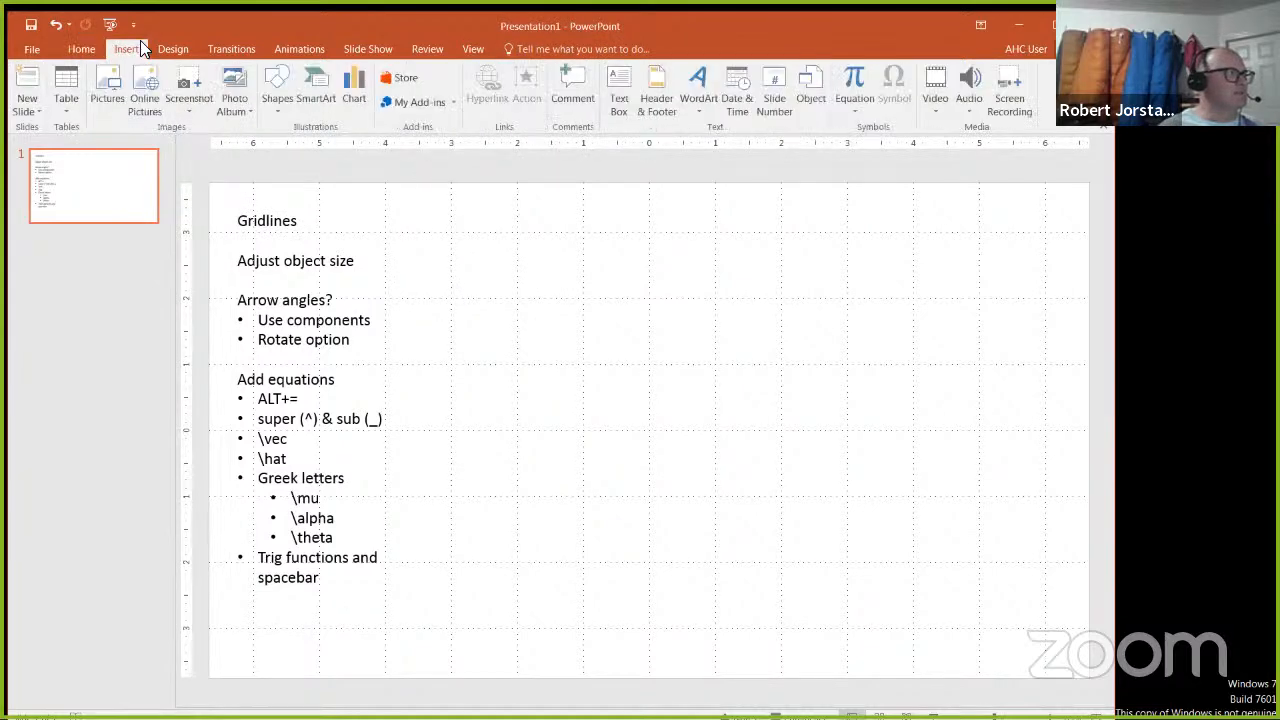
left_click(277, 100)
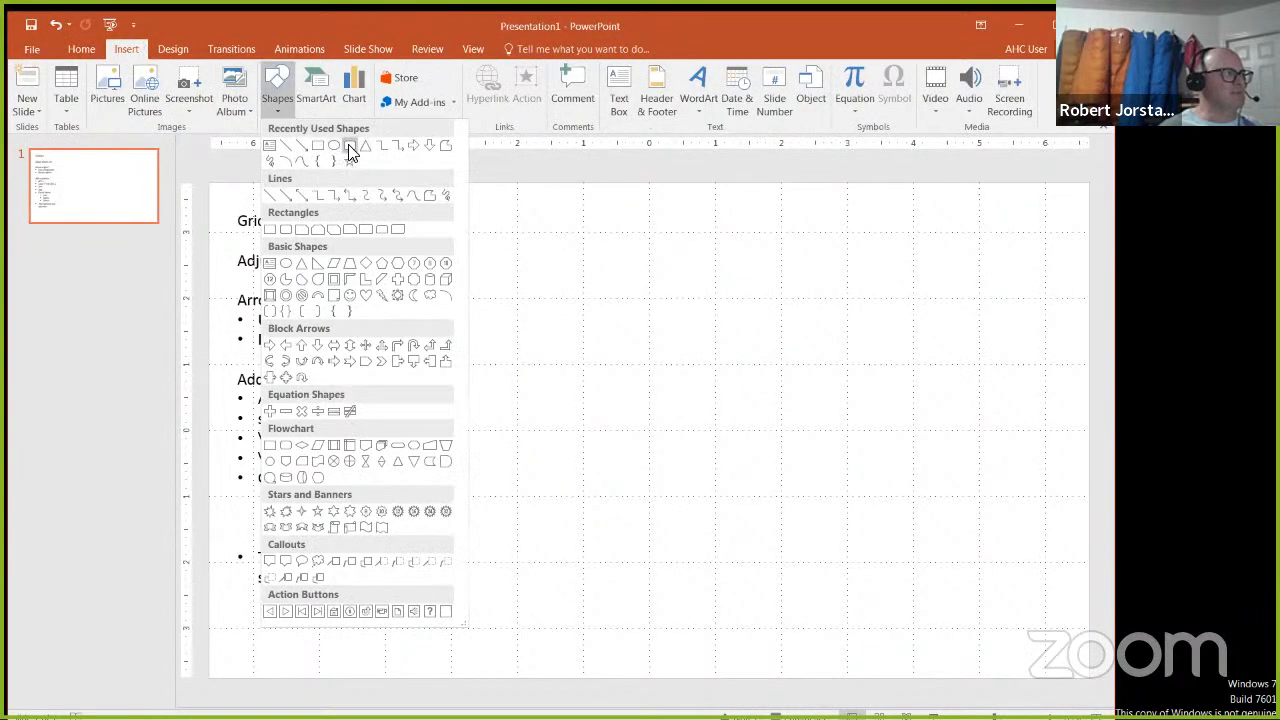
left_click(336, 147)
left_click_drag(496, 308, 693, 406)
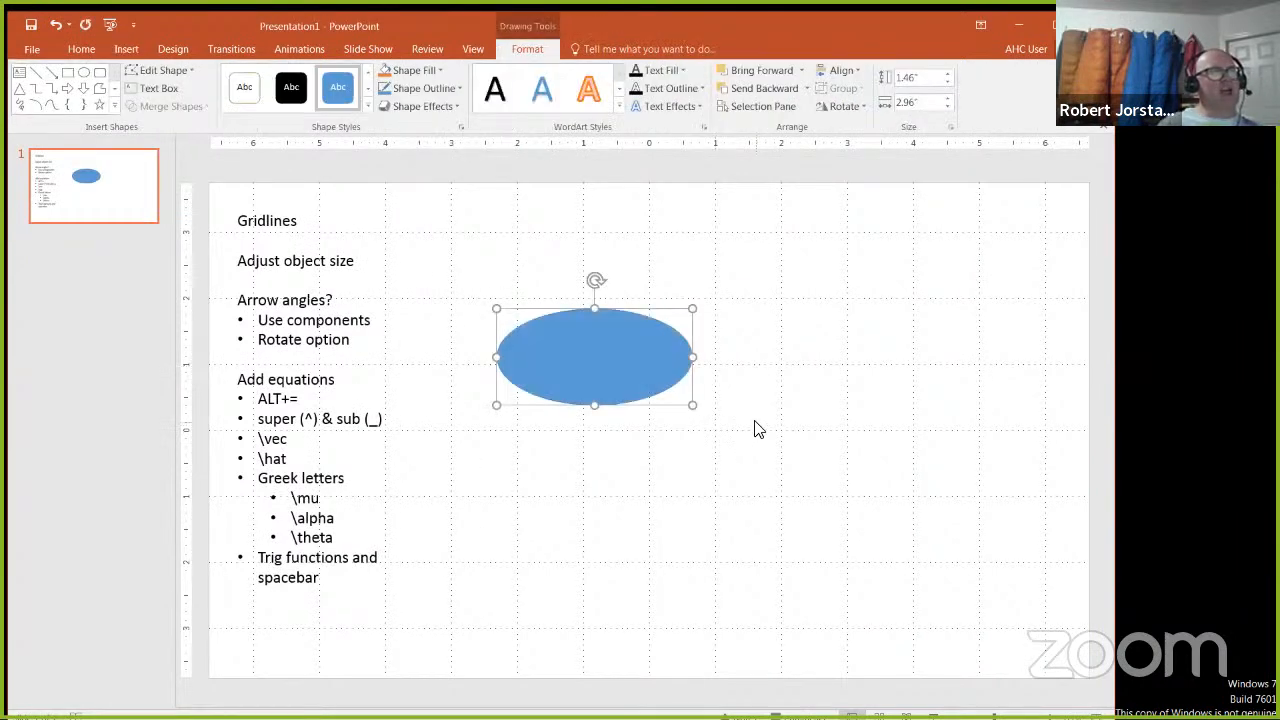
left_click_drag(692, 405, 658, 431)
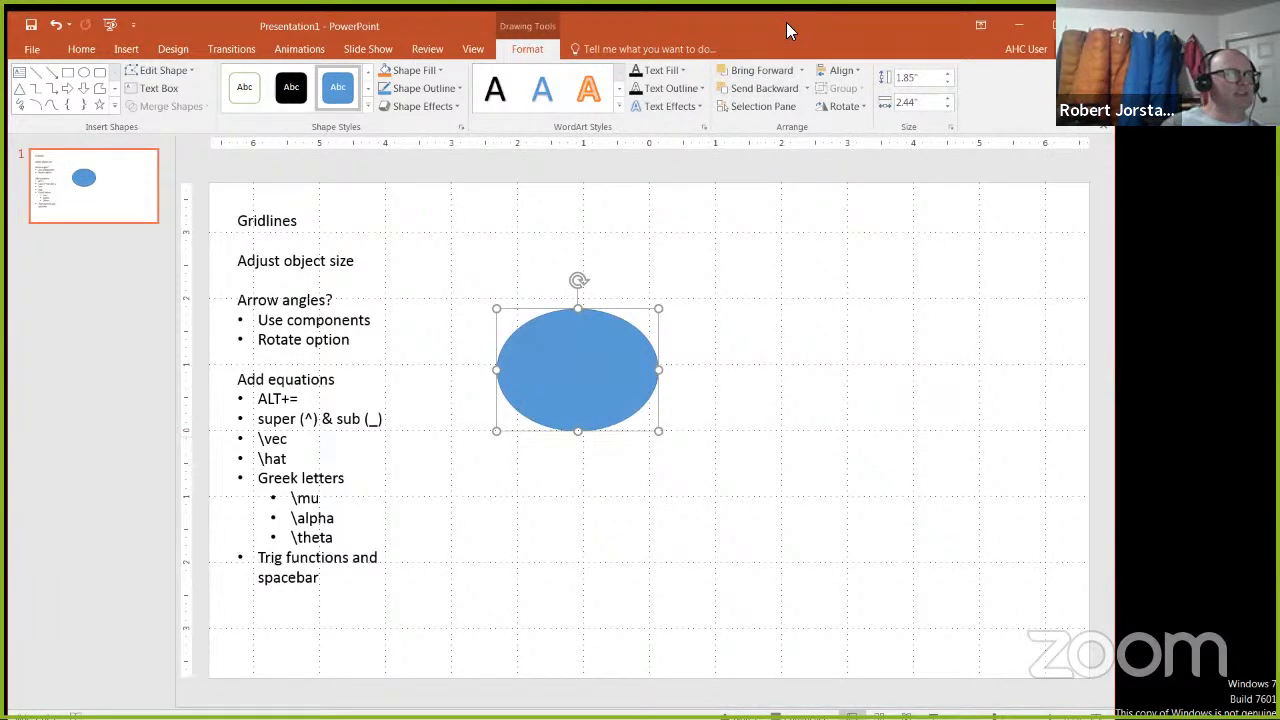
Step: Set both the height and the width of the oval to 2 inches to make it a circle
left_click_drag(893, 24, 786, 22)
left_click(802, 75)
left_click(834, 75)
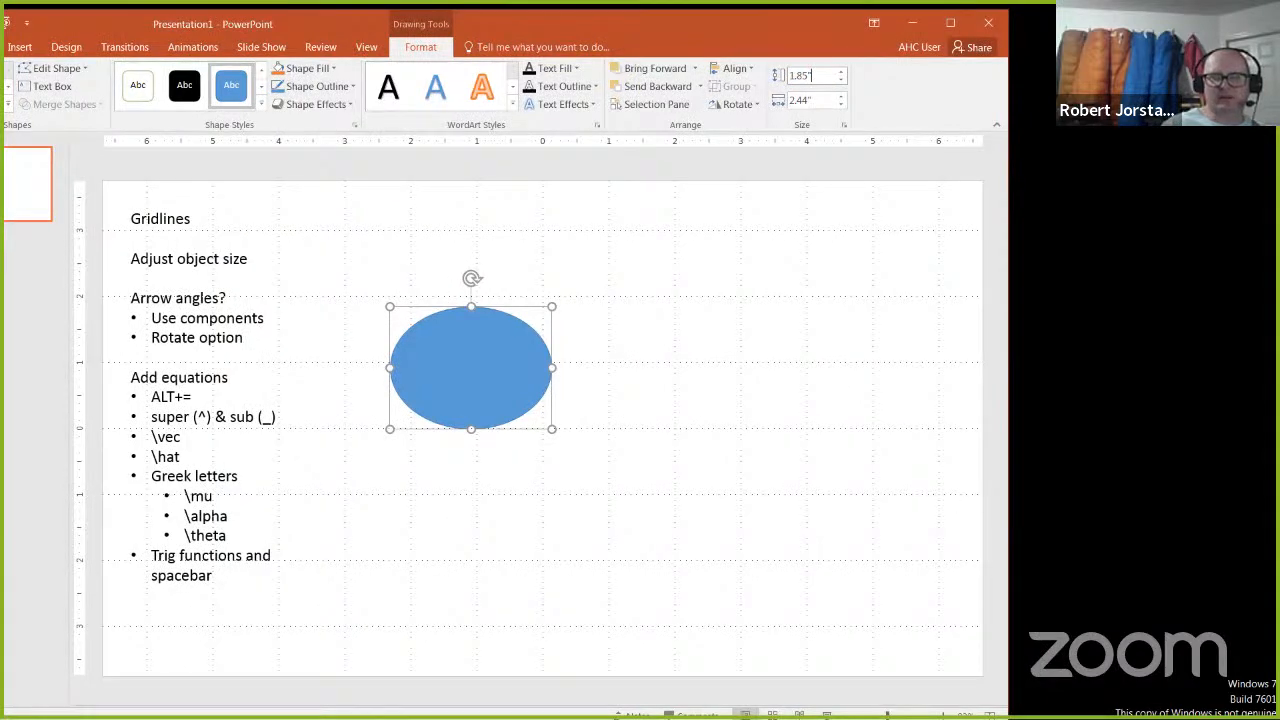
mouse_move(800, 46)
left_mouse_down()
mouse_move(892, 110)
mouse_move(806, 181)
mouse_move(770, 40)
mouse_move(768, 70)
left_mouse_up()
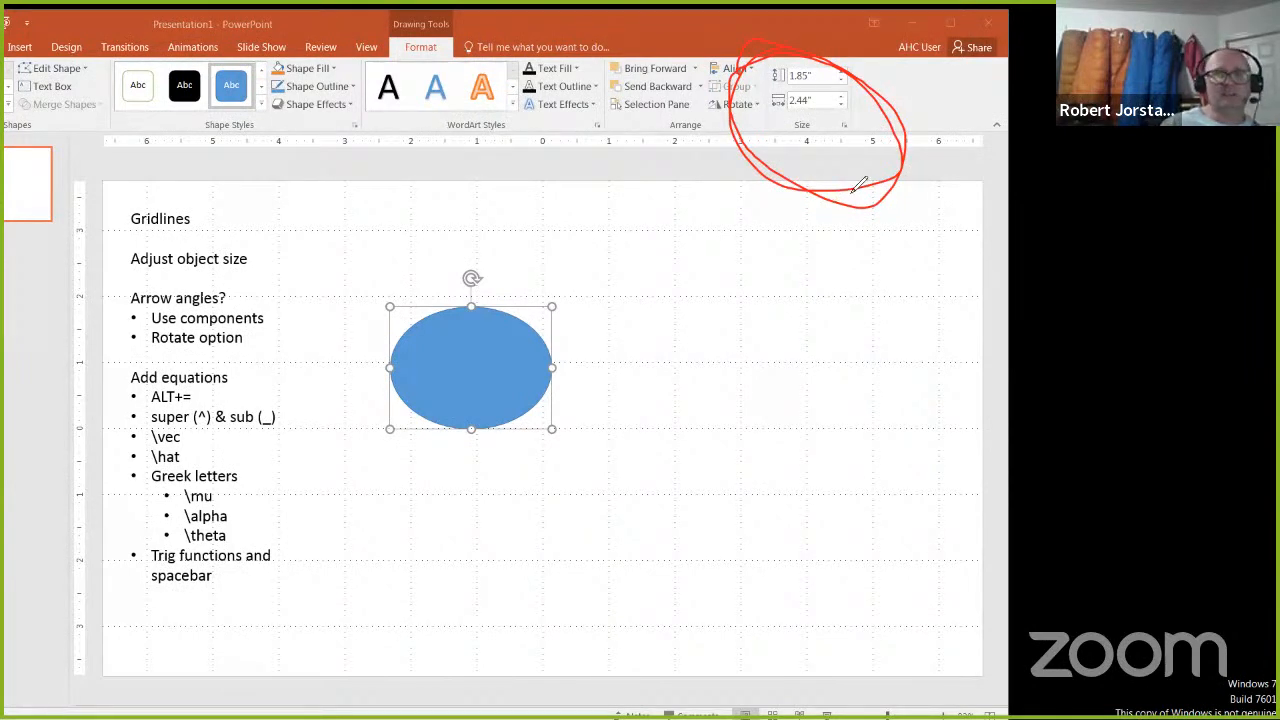
key("Escape")
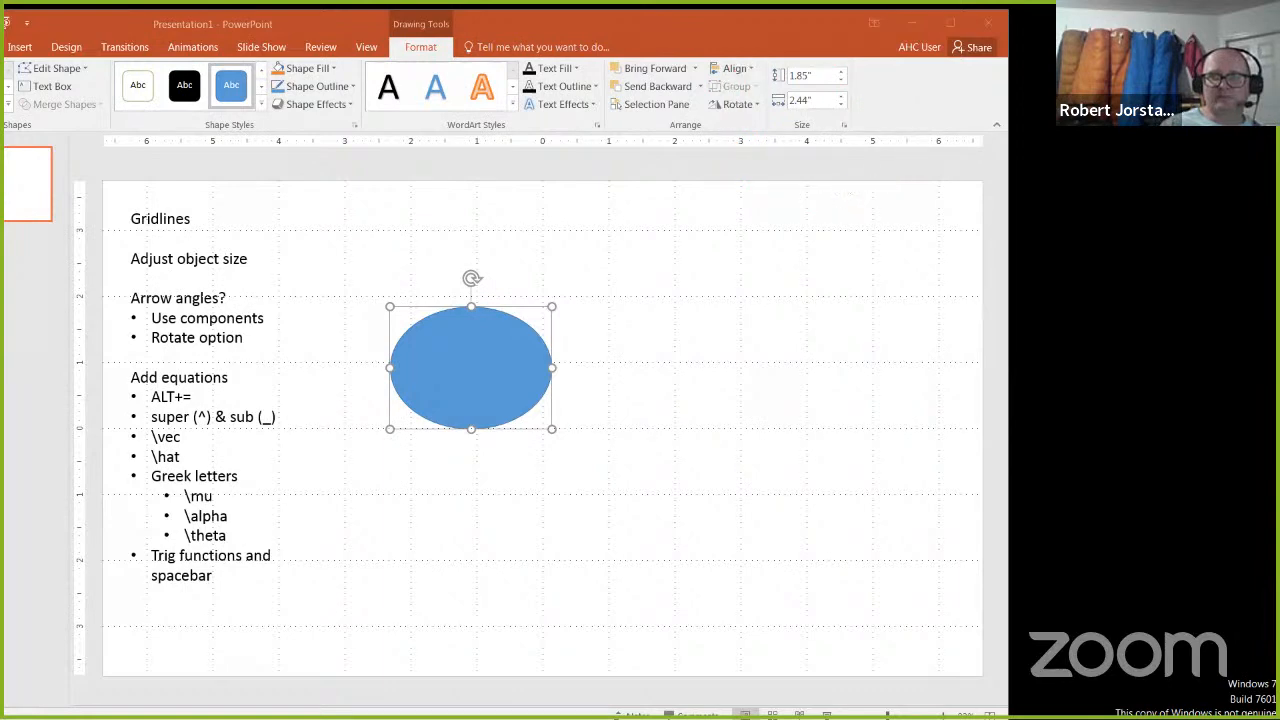
left_click(815, 78)
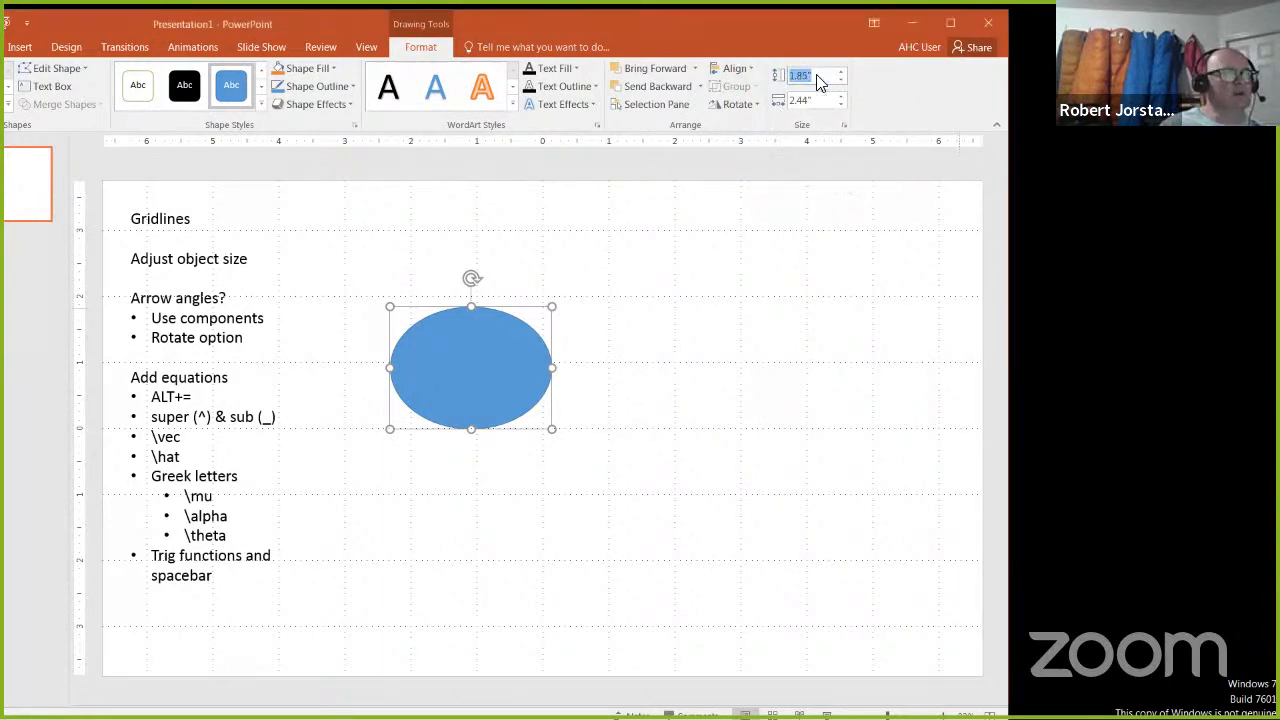
type("2")
left_click(823, 97)
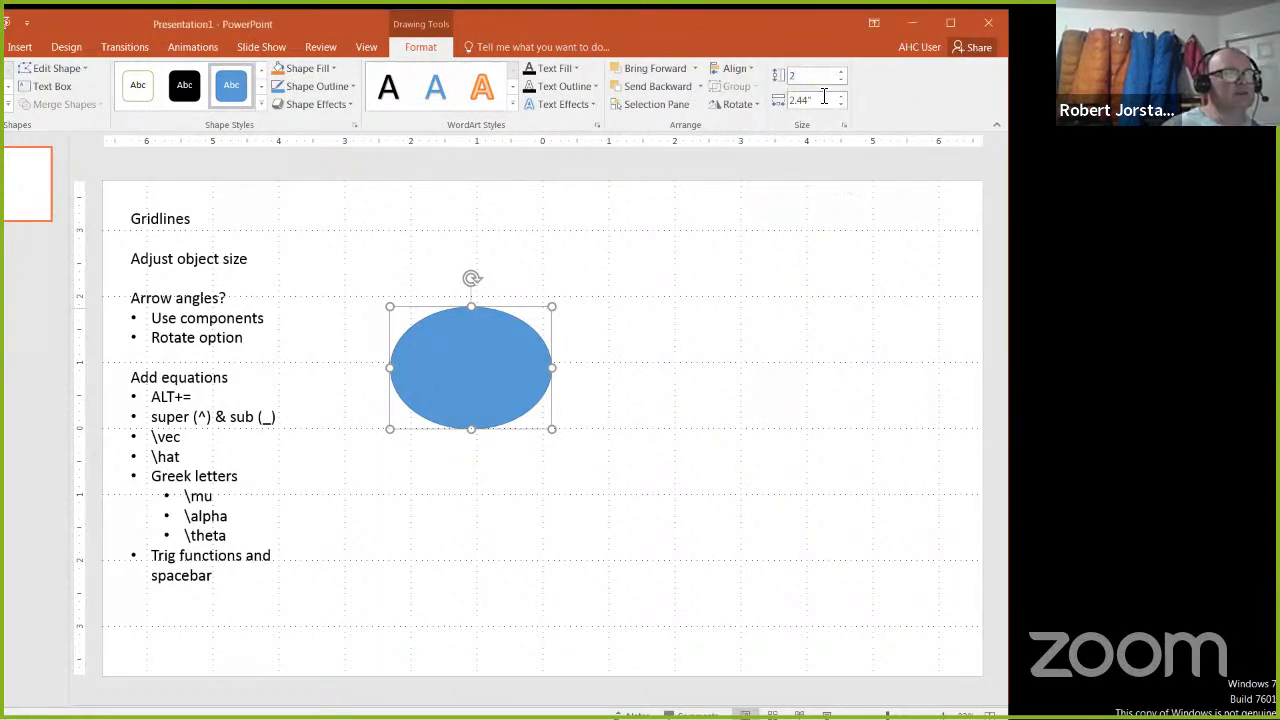
type("2")
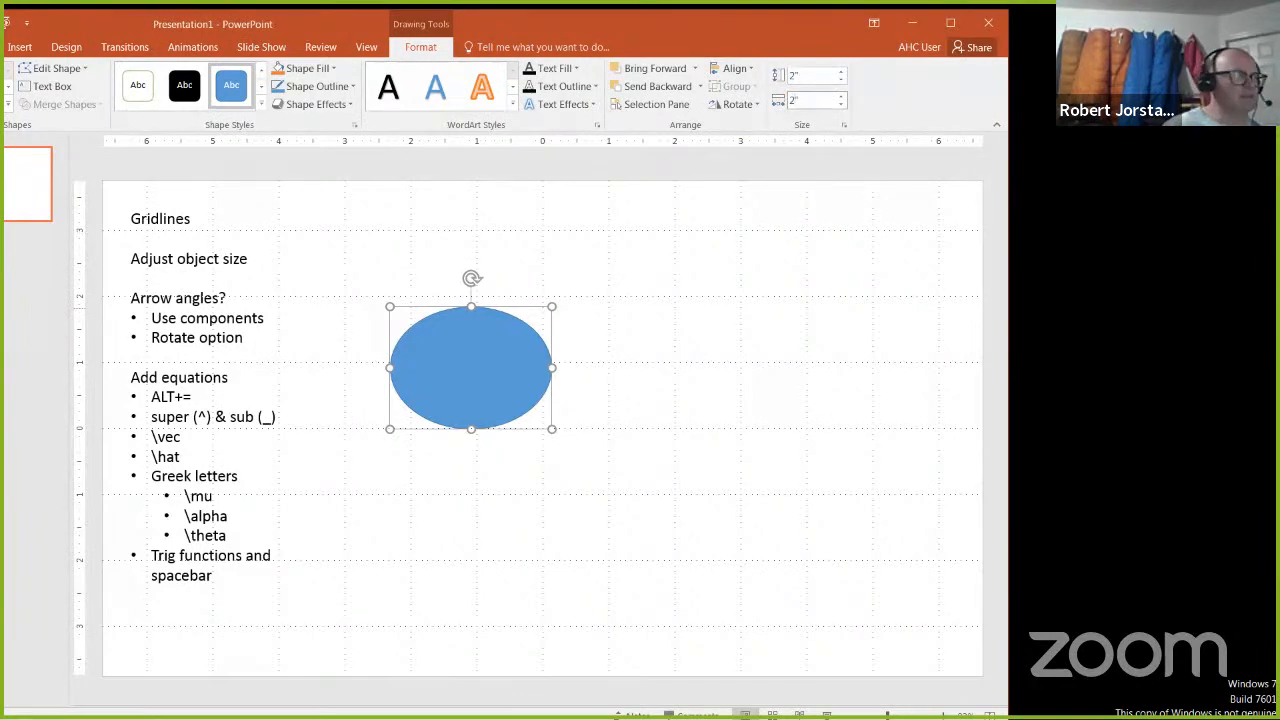
key("Return")
Step: Move and nudge the circle until its centre sits on the gridline intersection 2 inches left of the slide's centre
left_click_drag(460, 400, 460, 451)
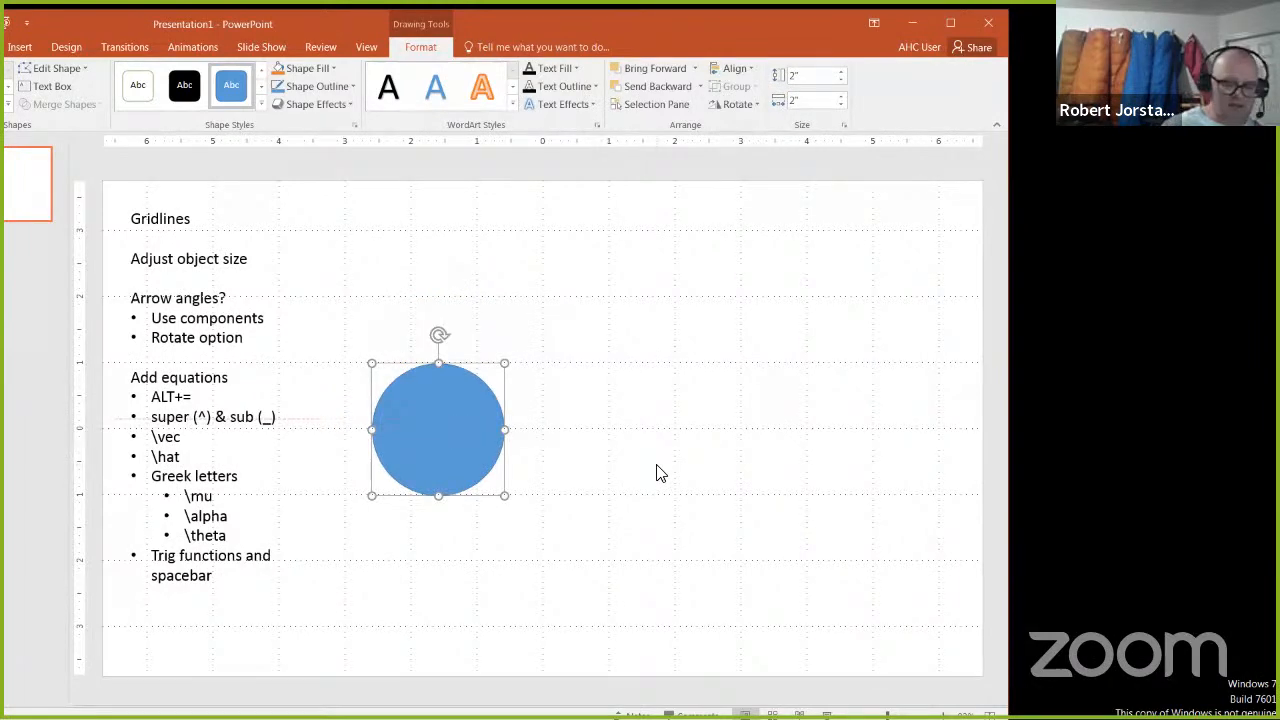
key("ctrl+Up")
key("ctrl+Up")
key("ctrl+Left")
key("ctrl+Left")
key("ctrl+Left")
key("ctrl+Left")
key("ctrl+Left")
key("ctrl+Left")
key("ctrl+Left")
key("ctrl+Left")
key("ctrl+Left")
key("ctrl+Left")
key("ctrl+Left")
key("ctrl+Left")
key("ctrl+Right")
key("ctrl+Right")
key("ctrl+Right")
key("ctrl+Right")
key("ctrl+Right")
key("ctrl+Right")
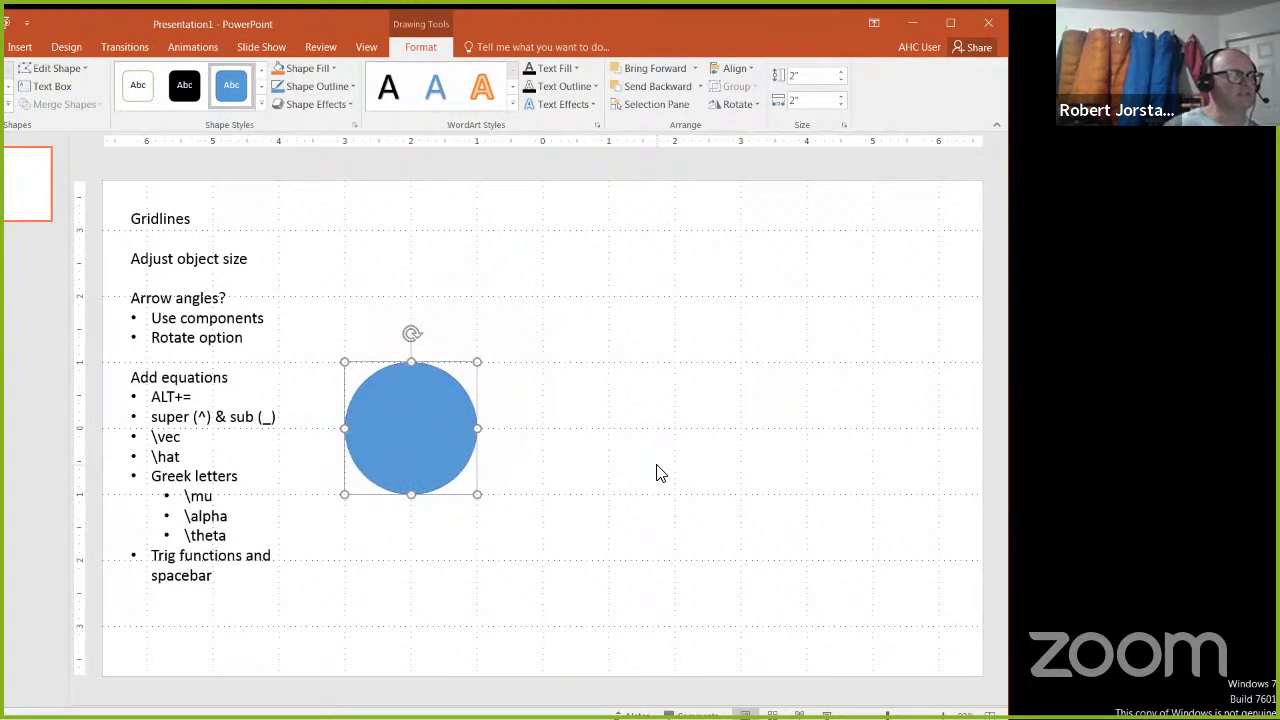
left_click(570, 452)
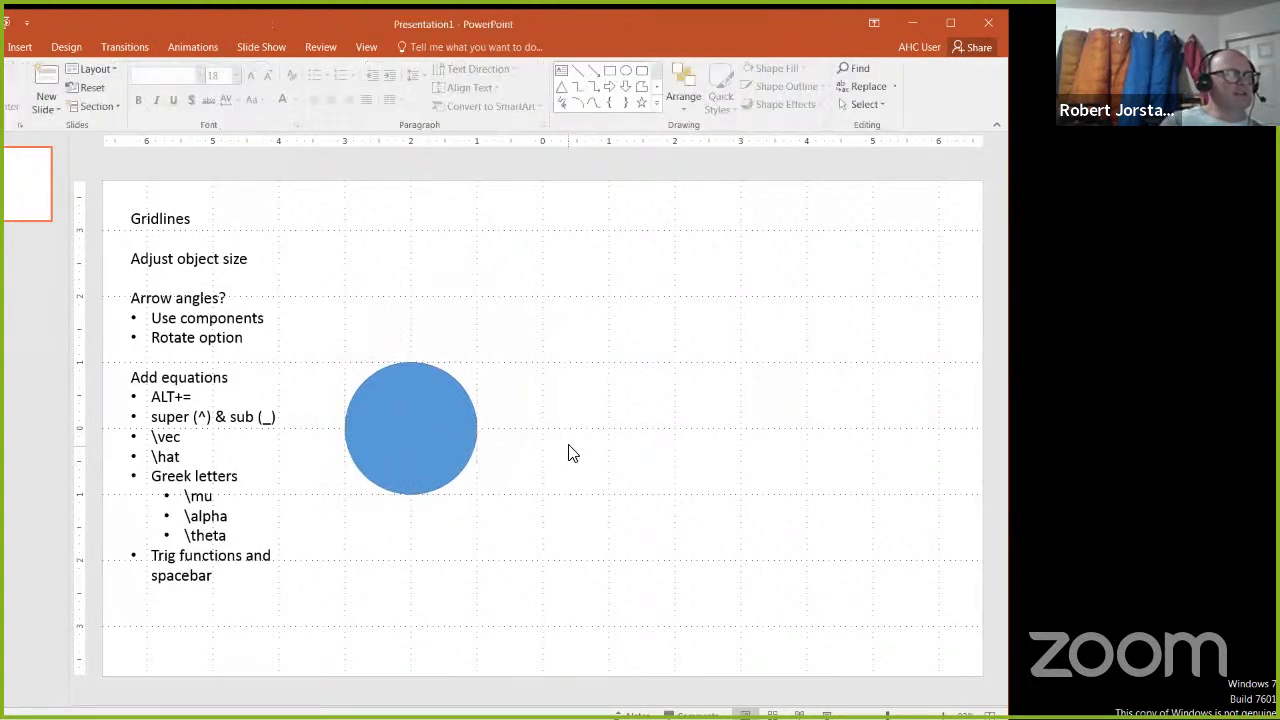
Step: Fill the circle with standard red and give it a black outline
left_click(420, 414)
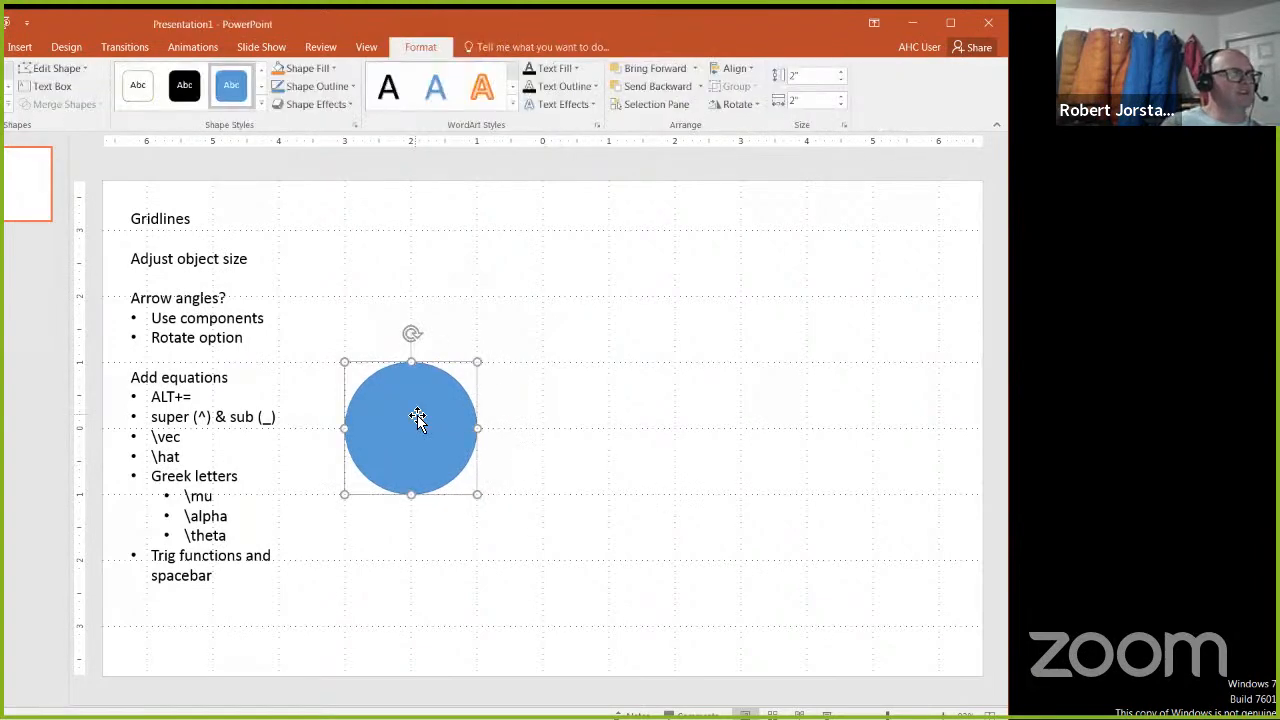
left_click(330, 68)
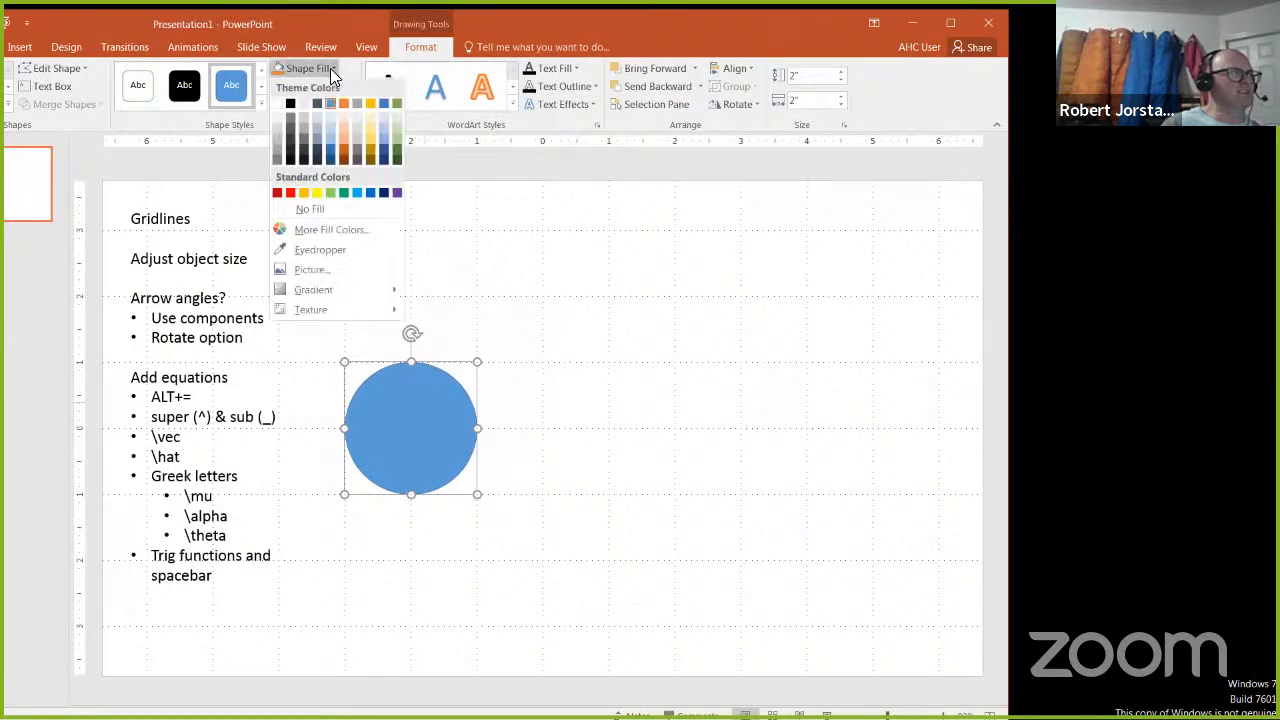
left_click(290, 193)
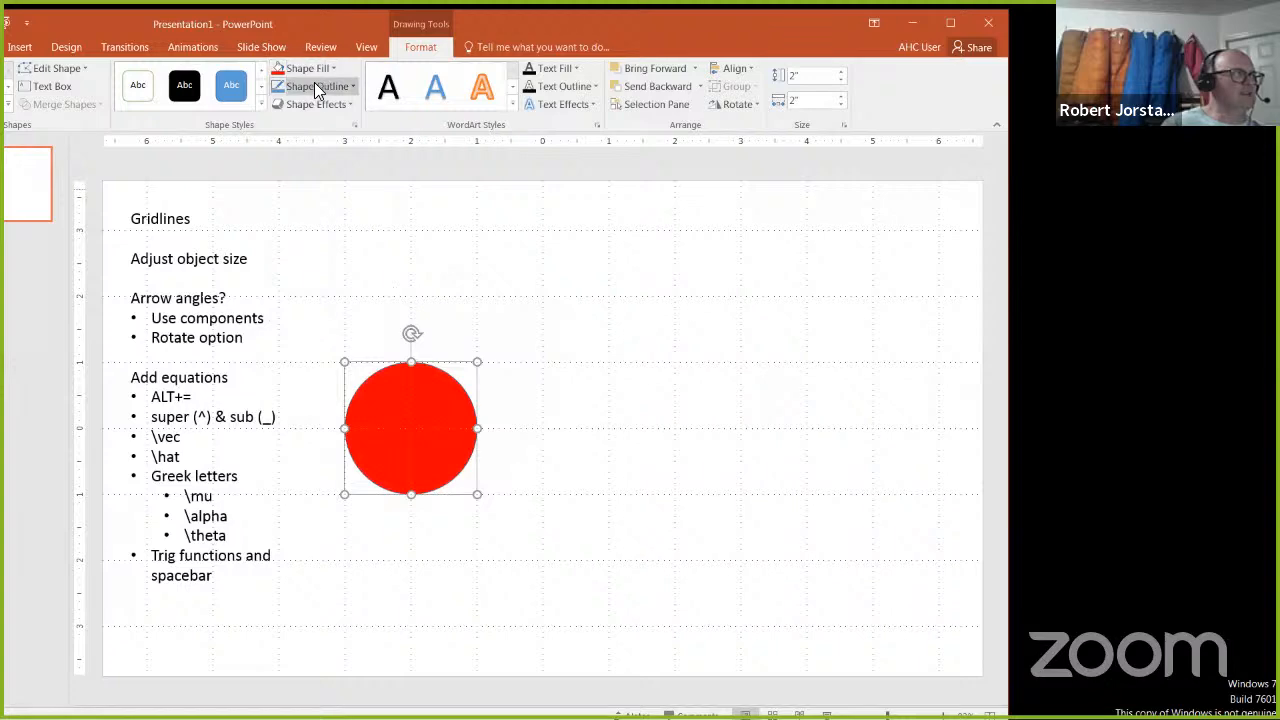
left_click(316, 86)
left_click(294, 130)
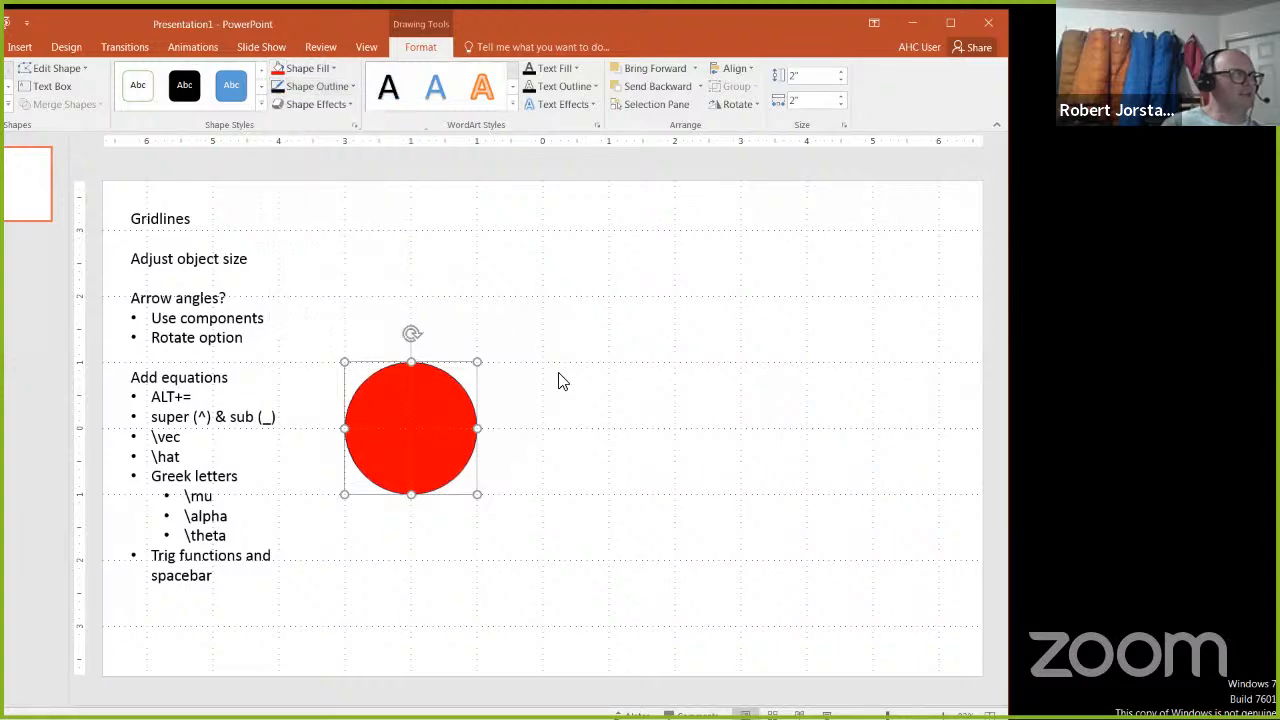
Step: Show the circle's detailed fill and line settings and set its outline width to 2.5 pt
left_click(355, 126)
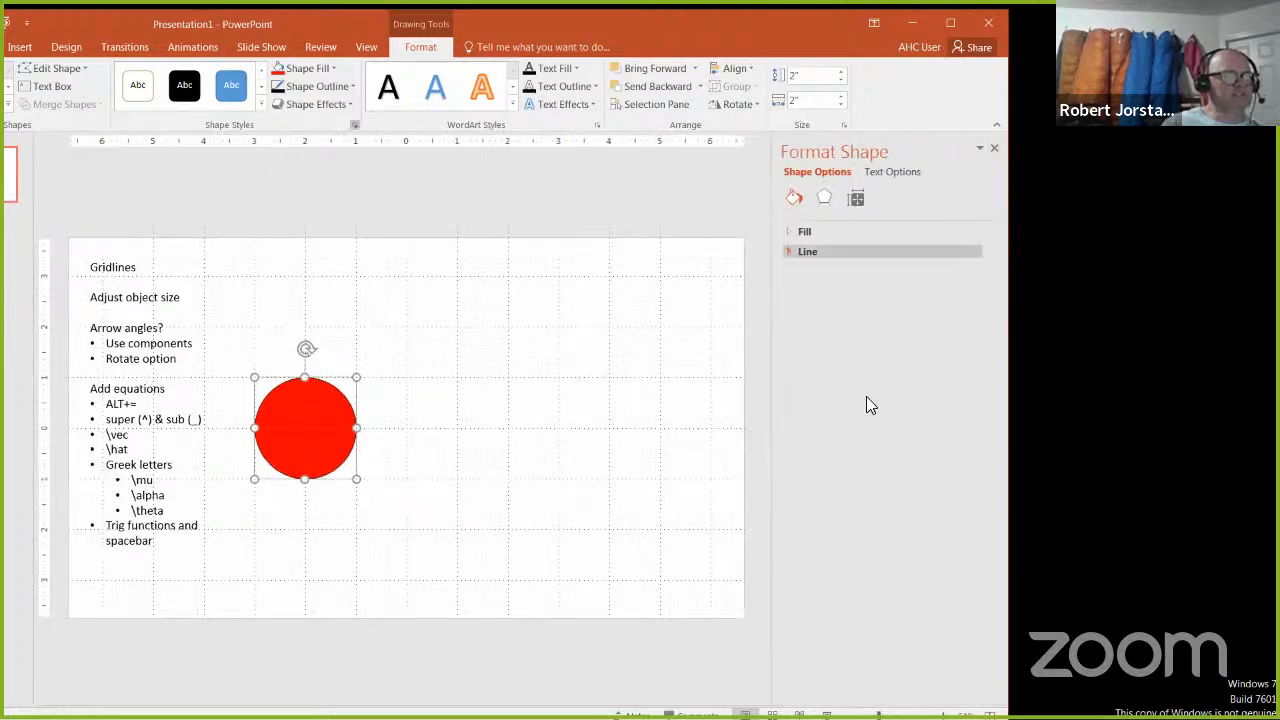
left_click(798, 252)
left_click(800, 233)
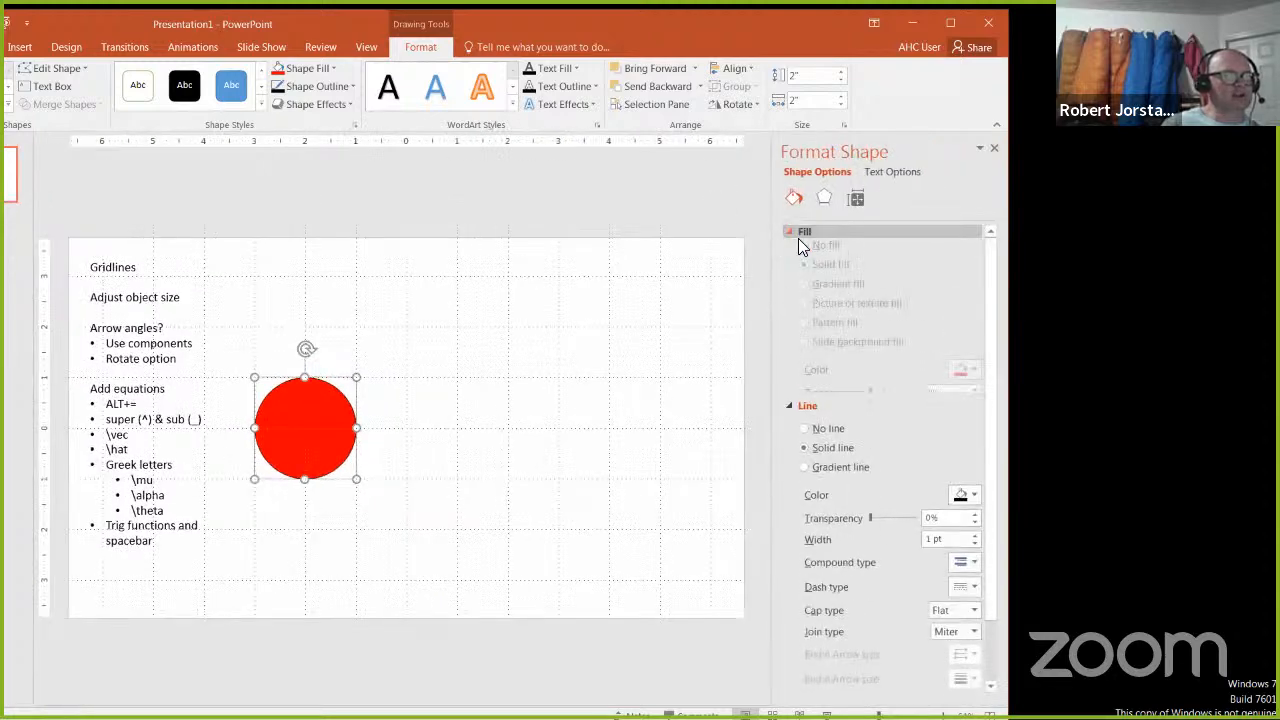
left_click(966, 608)
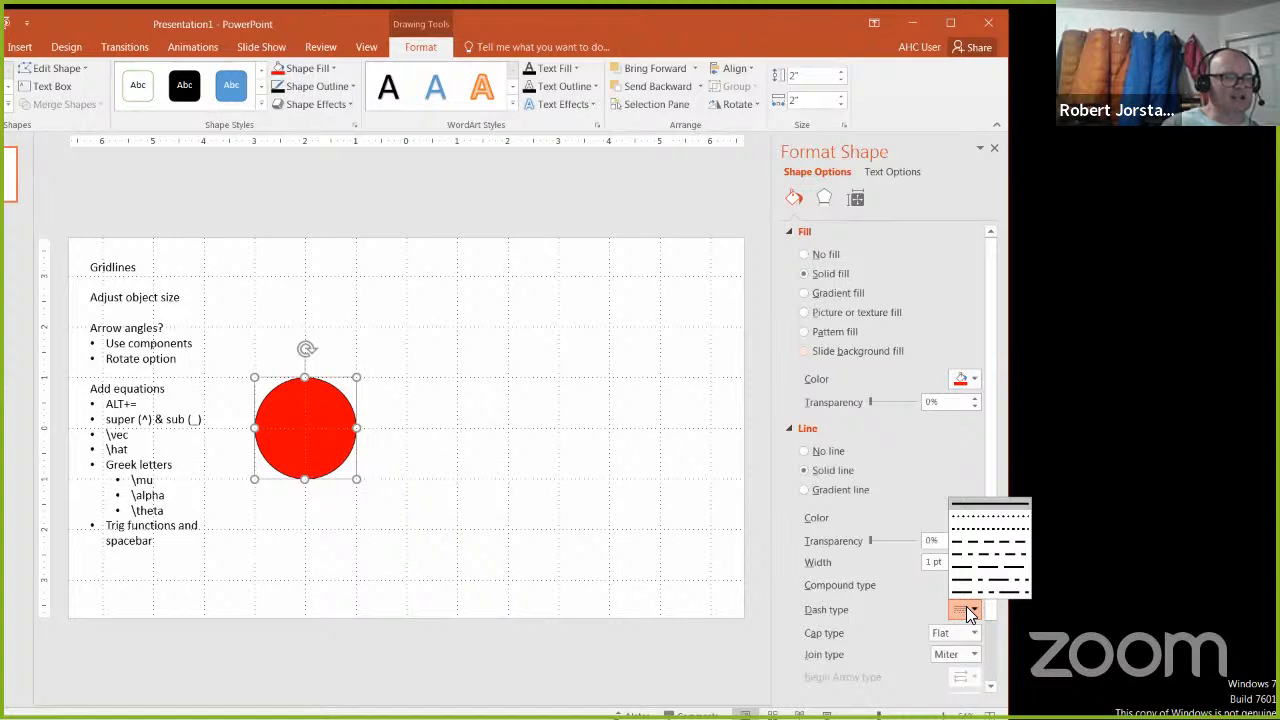
left_click(940, 528)
left_click(976, 563)
left_click(976, 563)
left_click(976, 563)
left_click(976, 563)
left_click(976, 563)
left_click(976, 563)
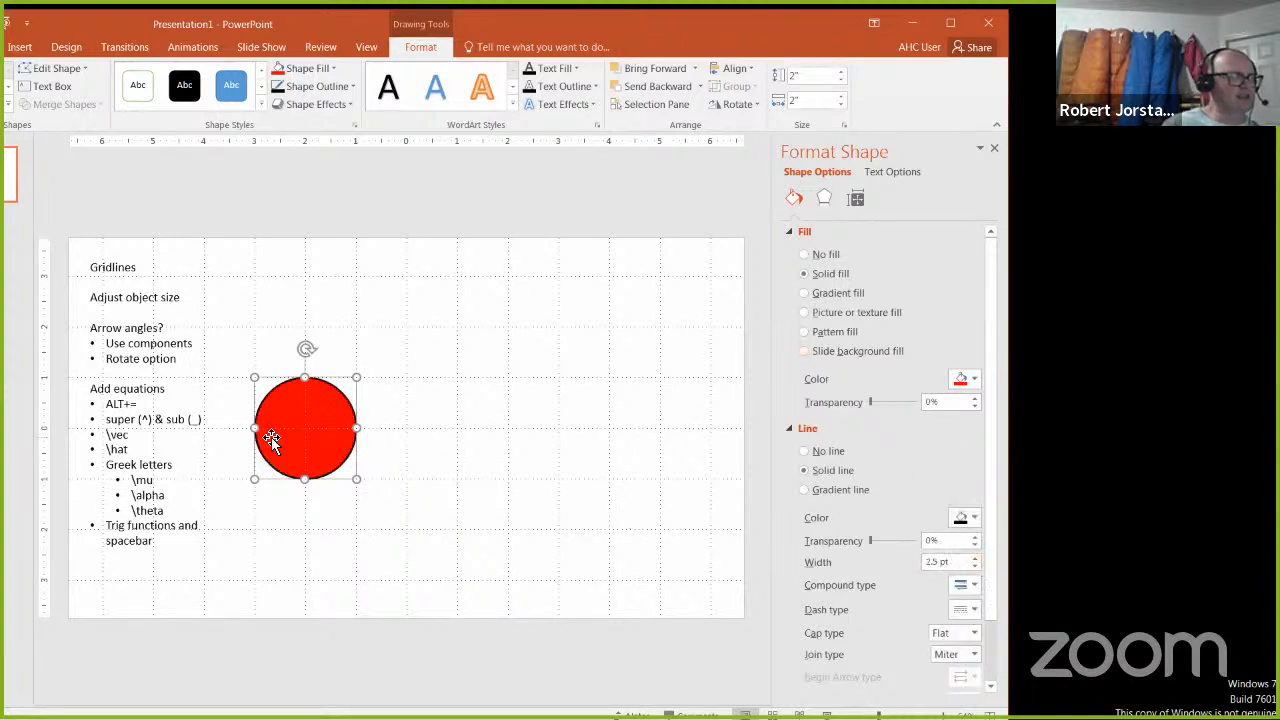
Step: Undo the circle's small shift off the gridlines and close the formatting pane
left_click(371, 446)
mouse_move(338, 447)
left_mouse_down()
mouse_move(366, 450)
mouse_move(327, 457)
left_mouse_up()
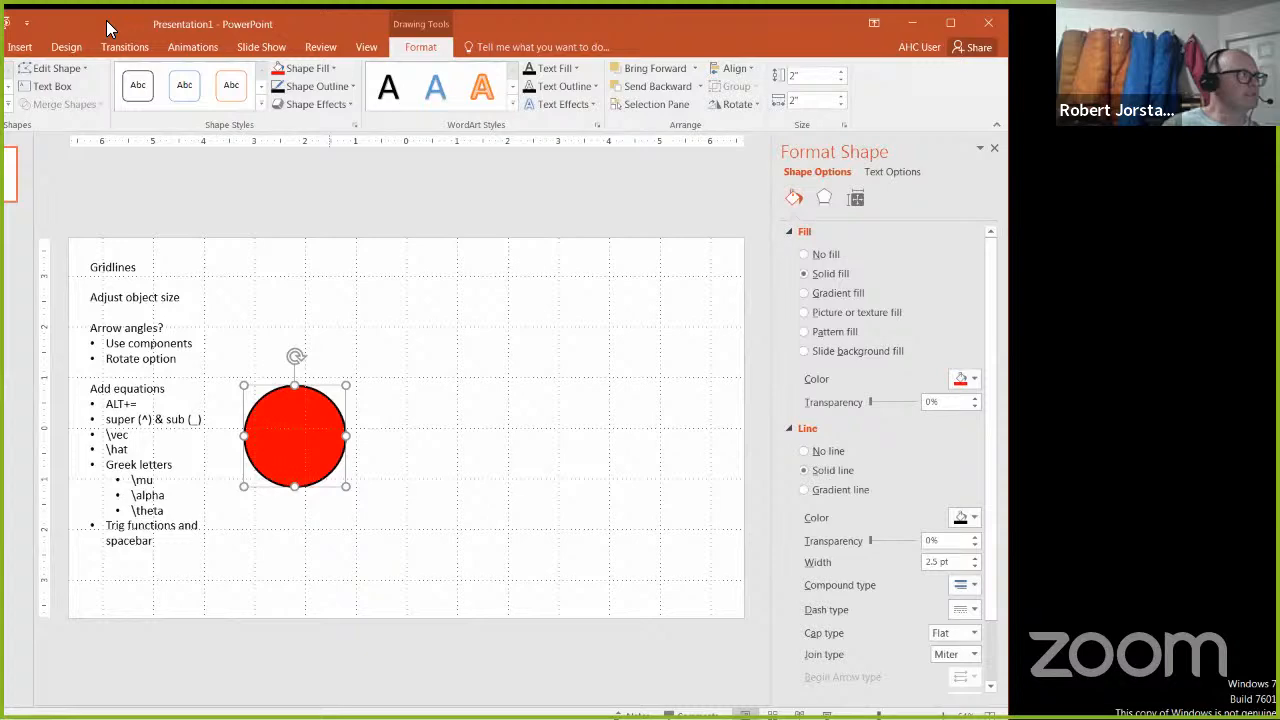
double_click(77, 32)
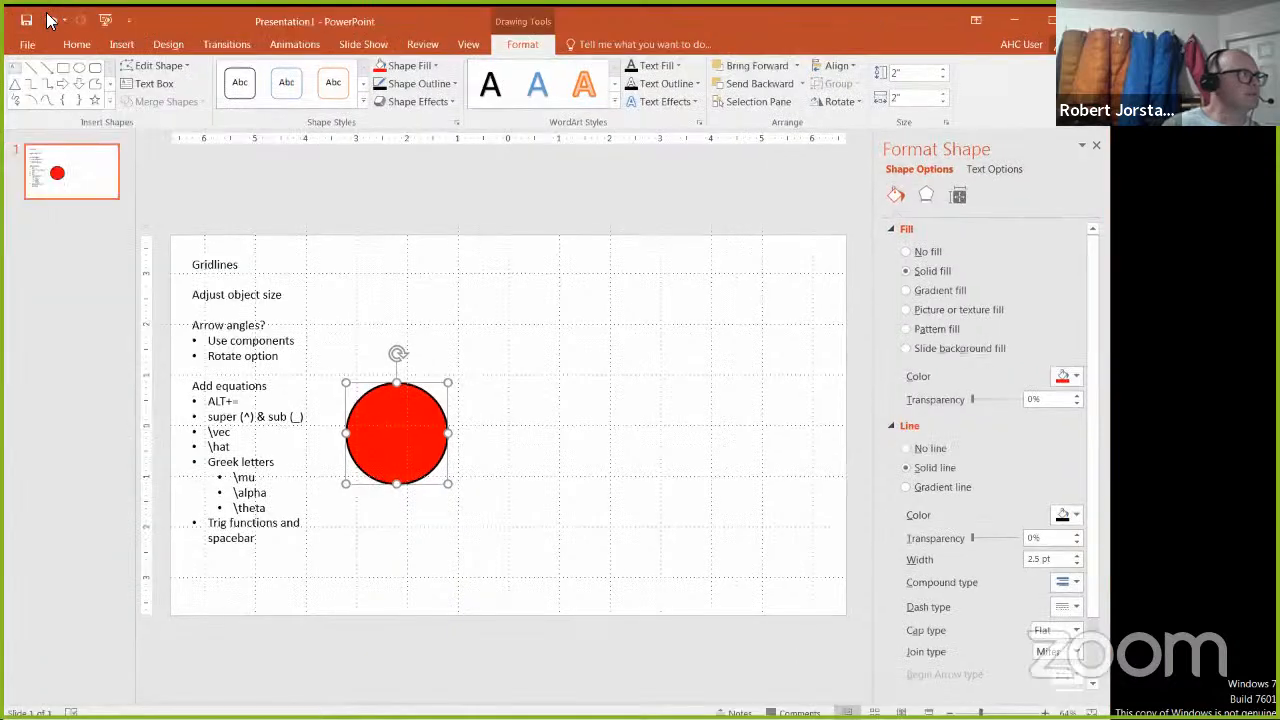
left_click(655, 485)
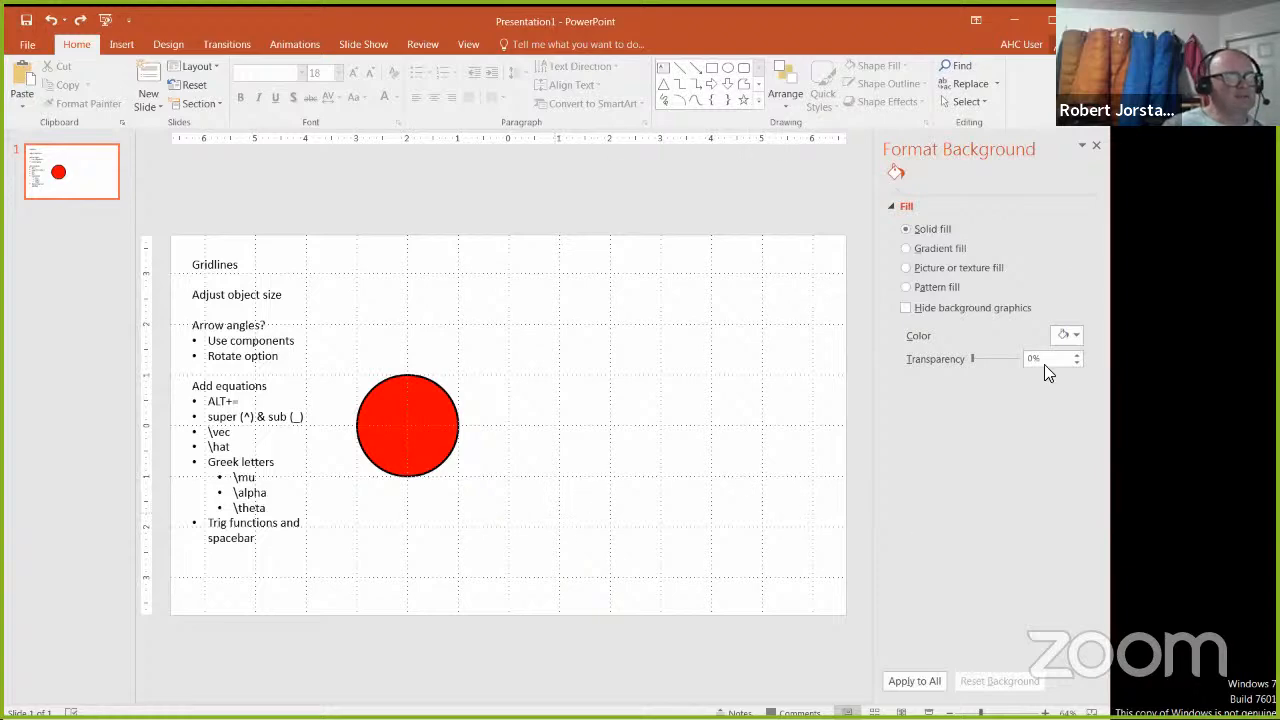
left_click(1096, 146)
Step: Add a "Group" line to the notes between "Rotate option" and "Add equations", with a blank line before and after it
mouse_move(346, 337)
left_mouse_down()
mouse_move(303, 337)
mouse_move(234, 300)
left_mouse_up()
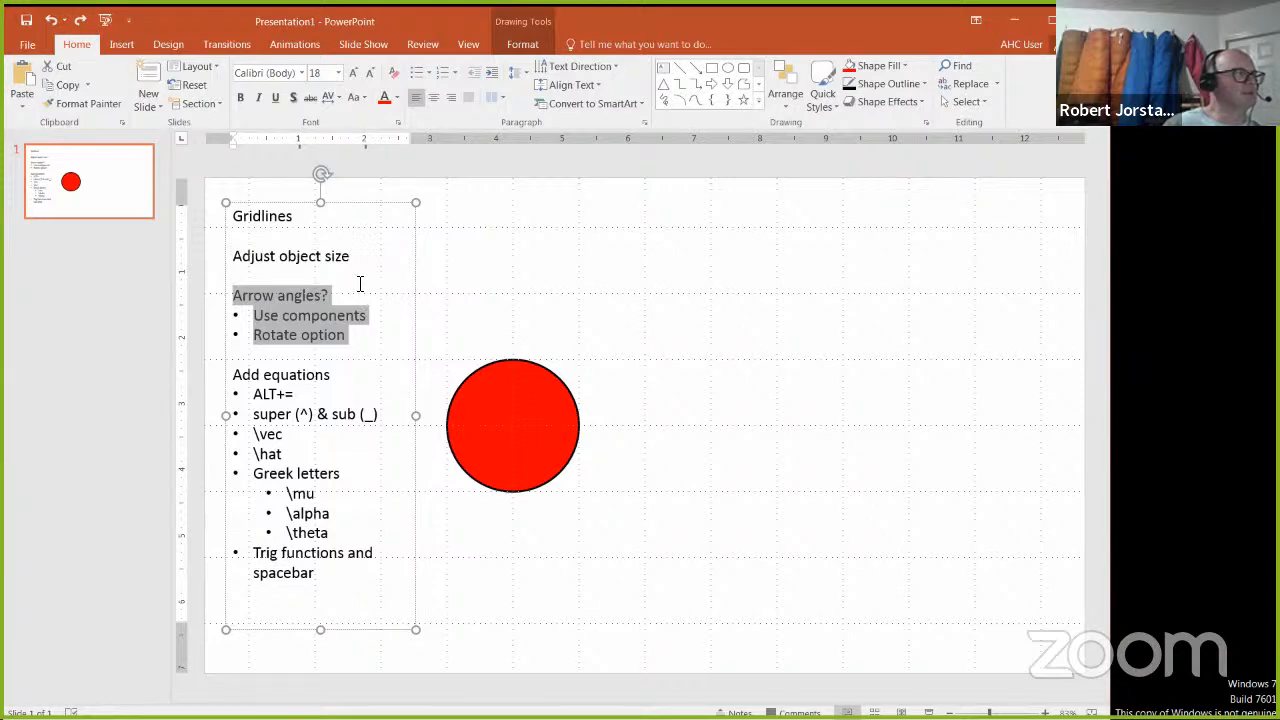
left_click(360, 282)
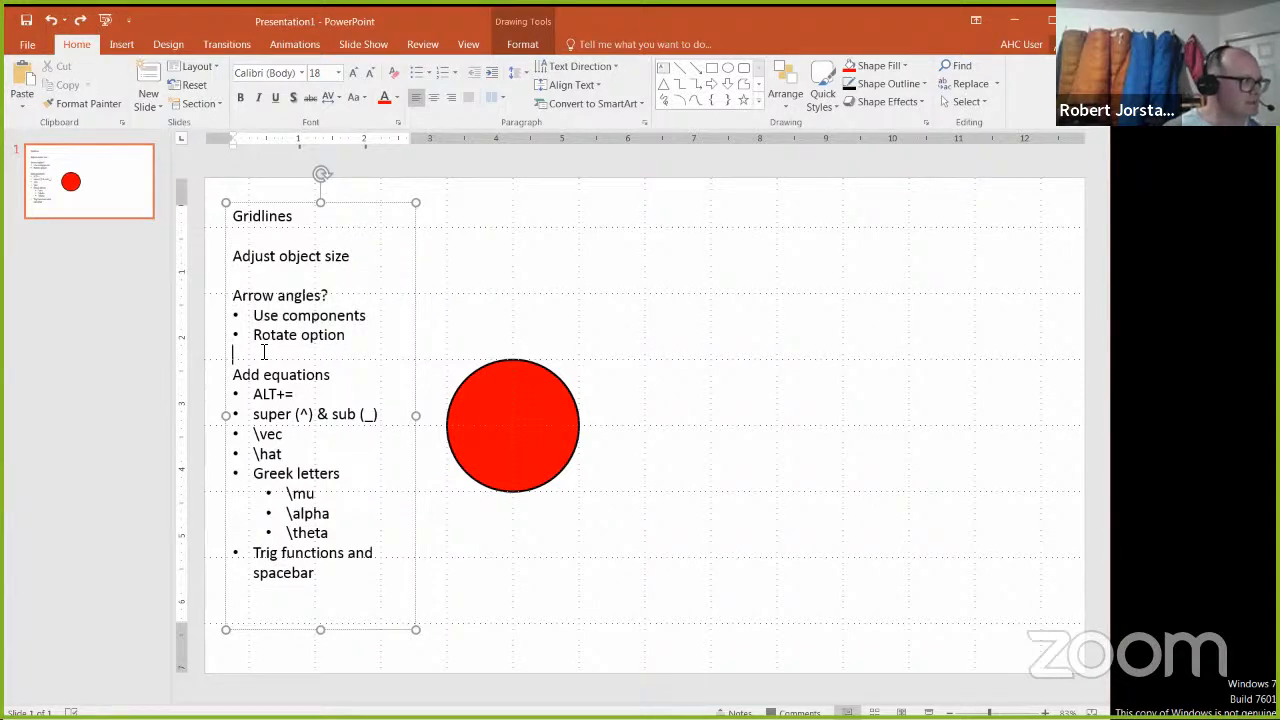
type("Group")
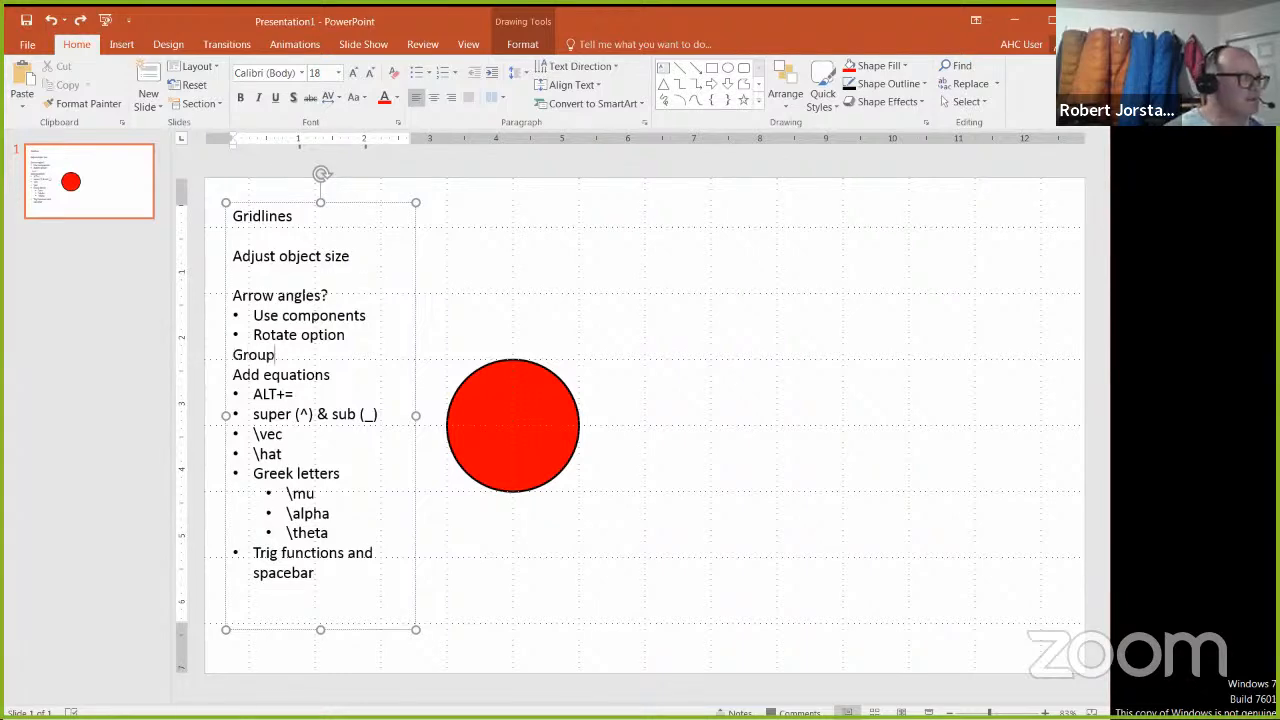
left_click(236, 356)
key("Return")
left_click(235, 396)
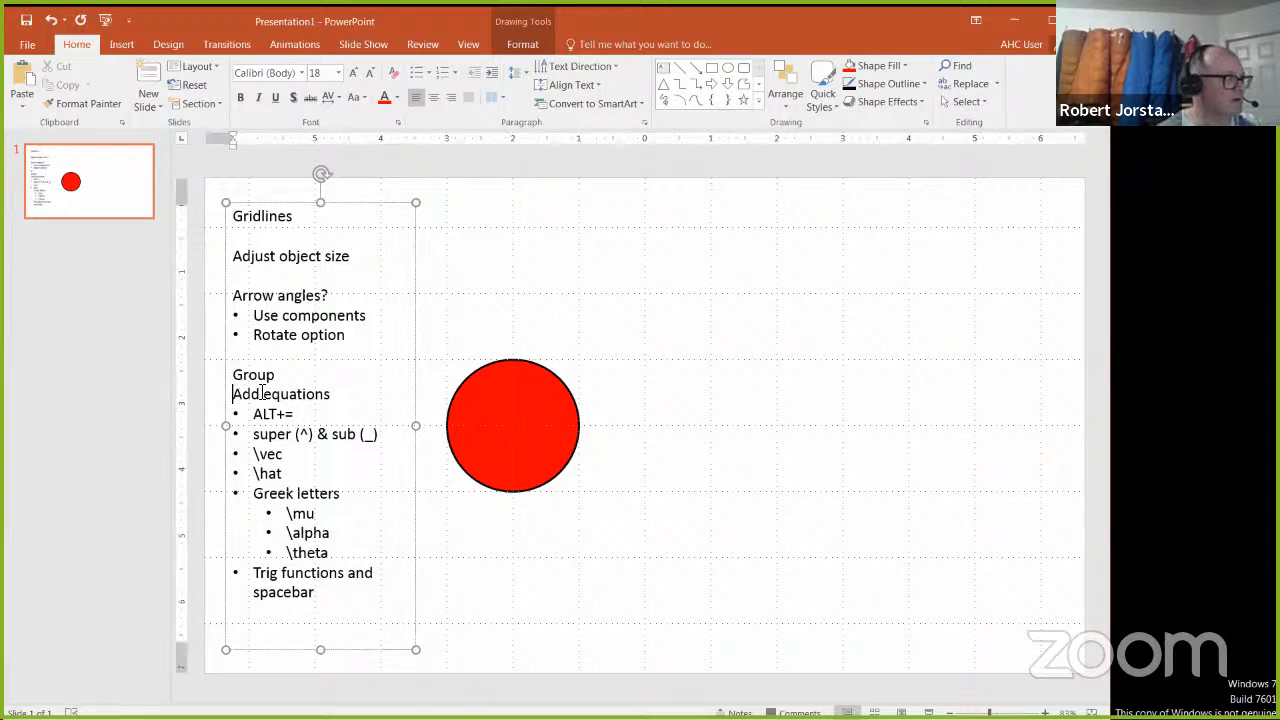
key("Return")
key("Up")
key("Up")
key("End")
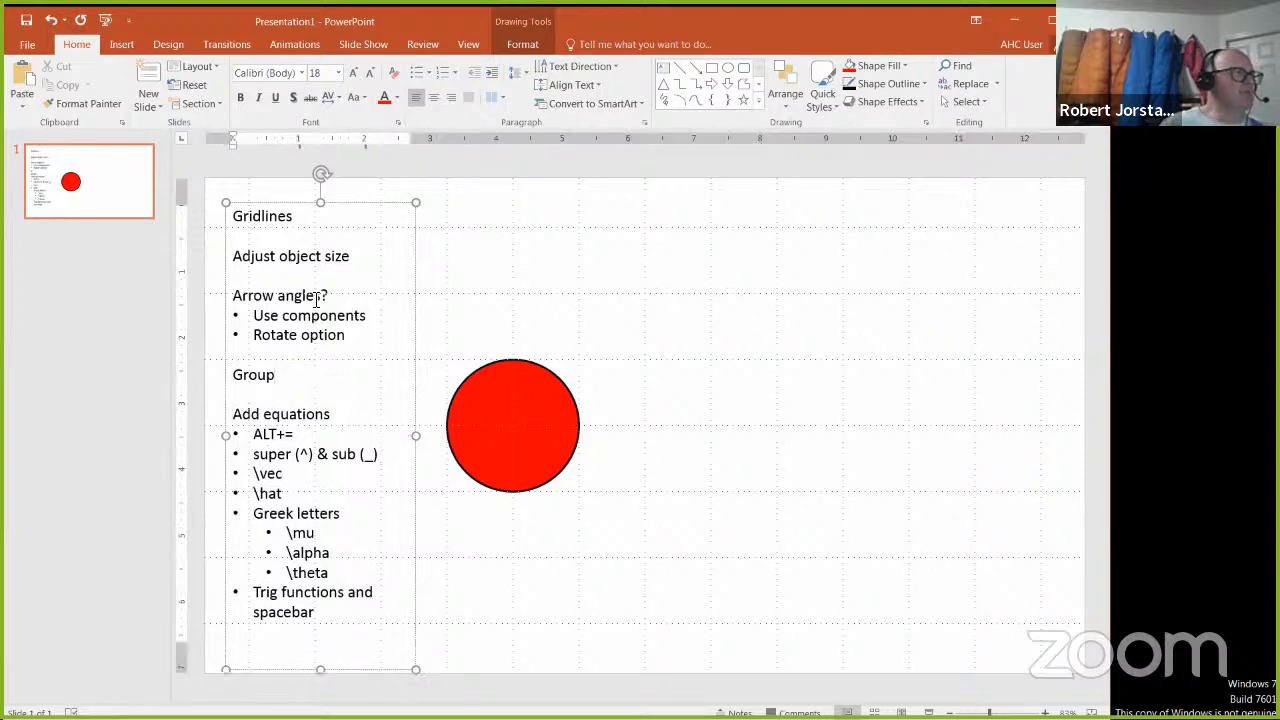
Step: Draw a straight arrow from the circle's right edge outward and slightly upward, about 1.92 inches wide and 0.37 inches high
triple_click(316, 300)
left_click(121, 44)
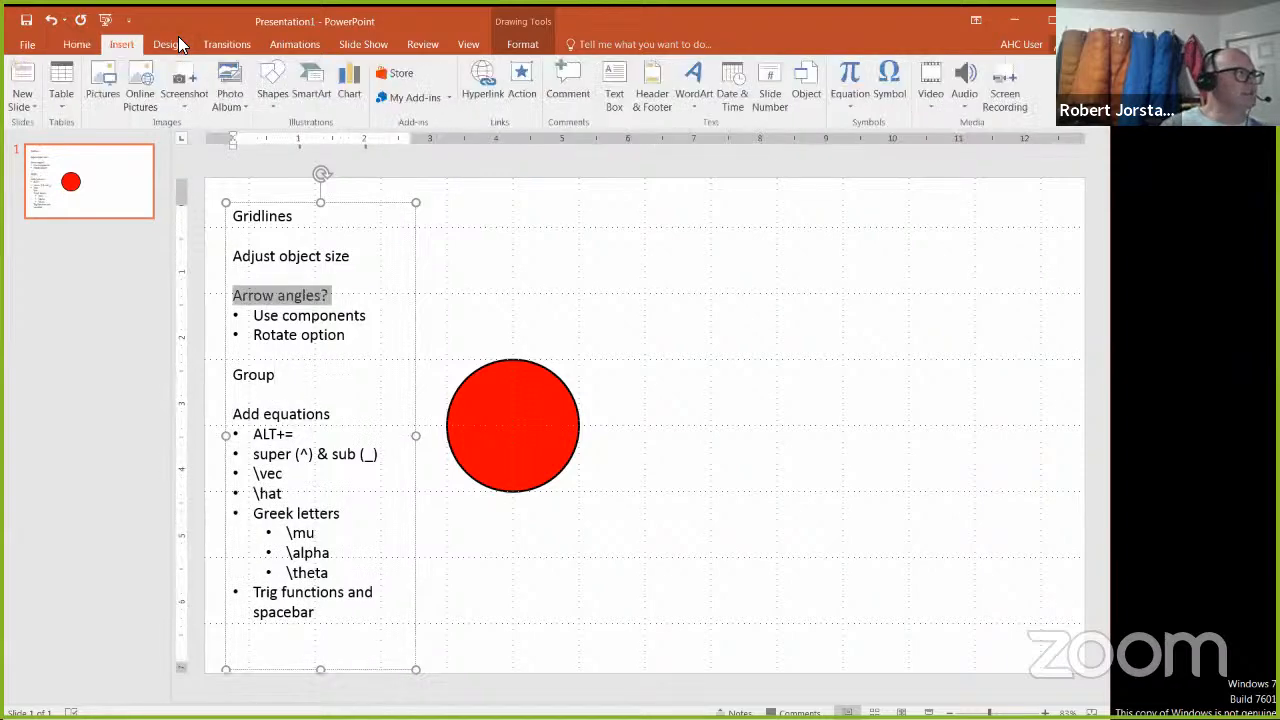
left_click(268, 92)
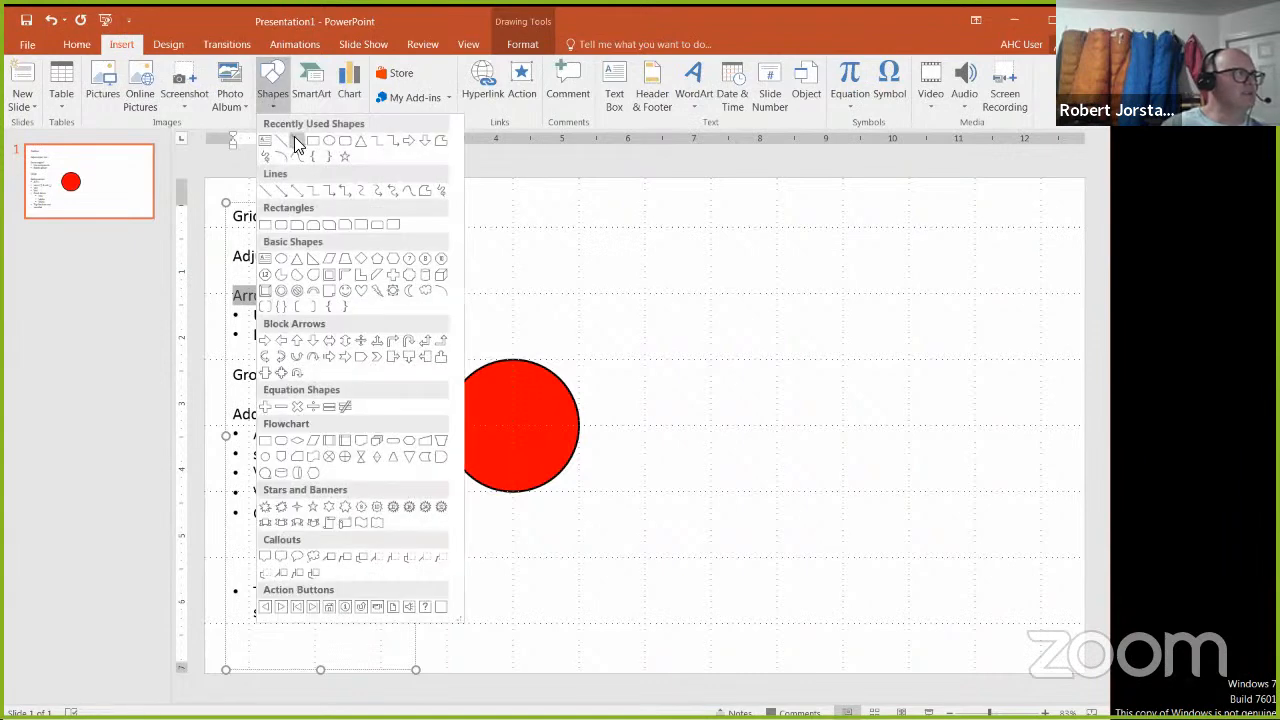
left_click(296, 142)
mouse_move(579, 425)
left_mouse_down()
mouse_move(691, 423)
mouse_move(705, 401)
left_mouse_up()
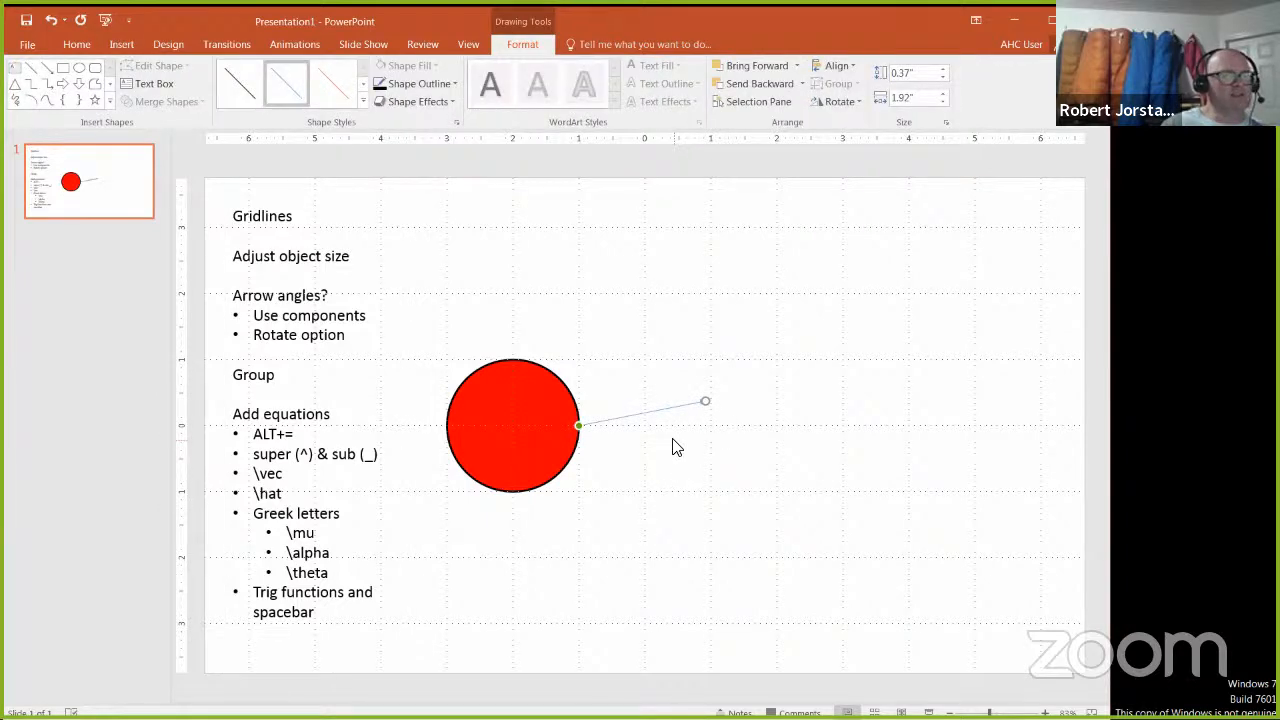
Step: Set the arrow's line width to 3 pt and its line color to black
left_click(454, 119)
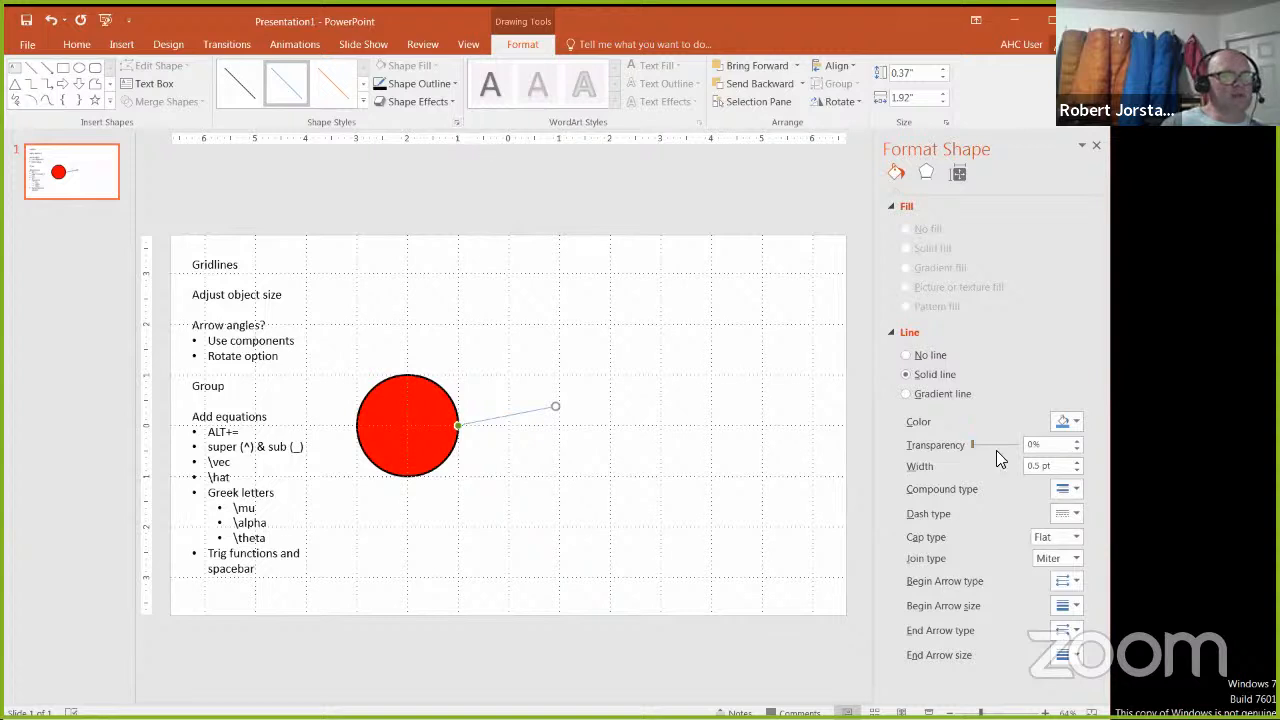
left_click(1077, 469)
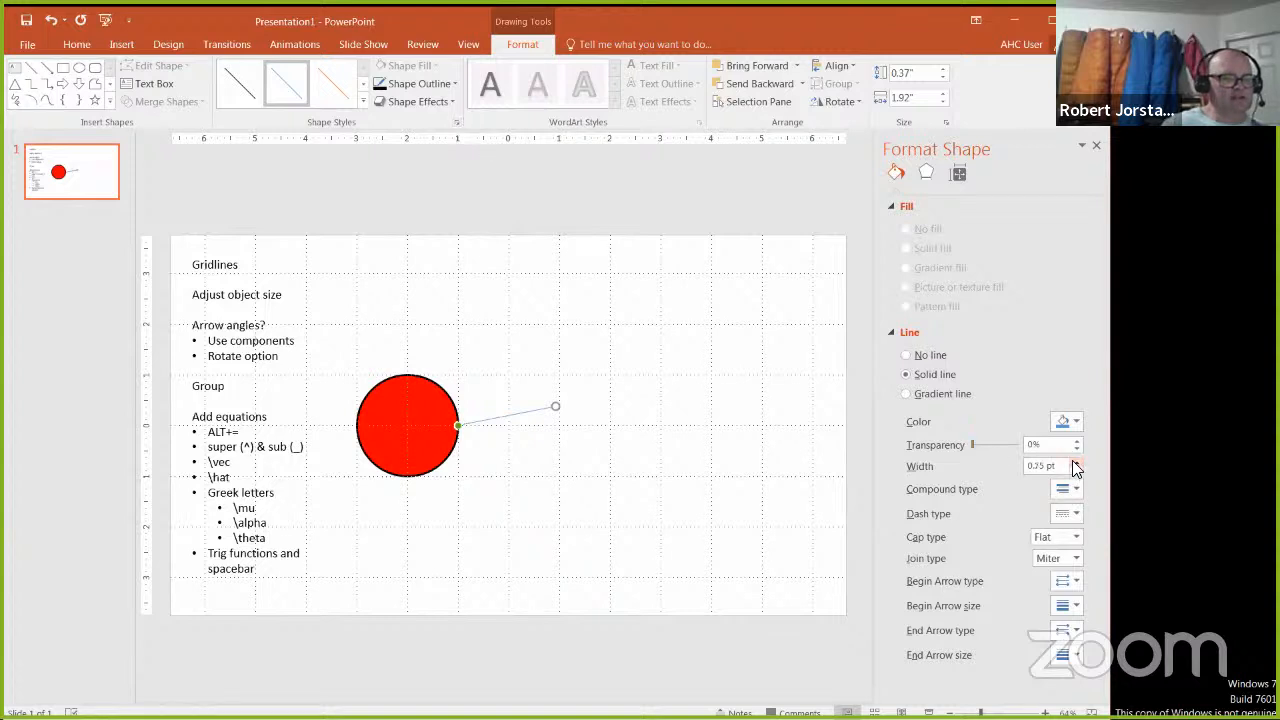
left_click_drag(1060, 466, 998, 466)
type("3")
key("Return")
left_click(1076, 423)
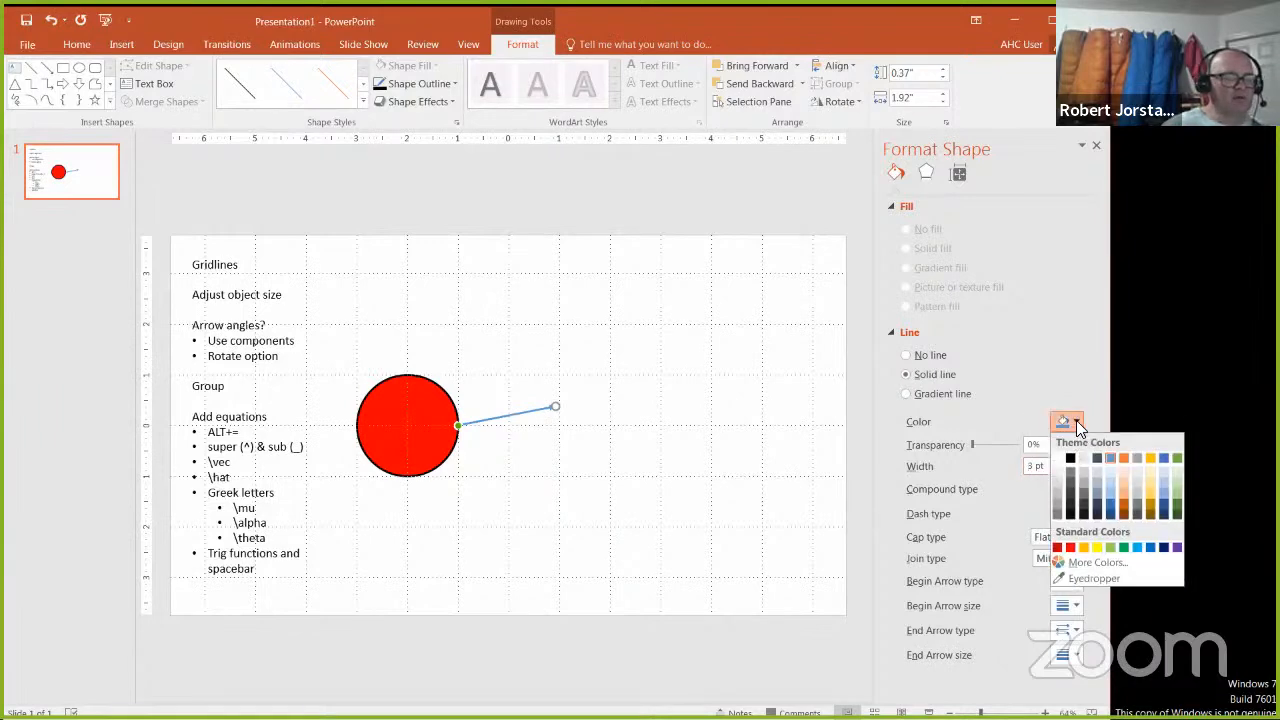
left_click(1070, 459)
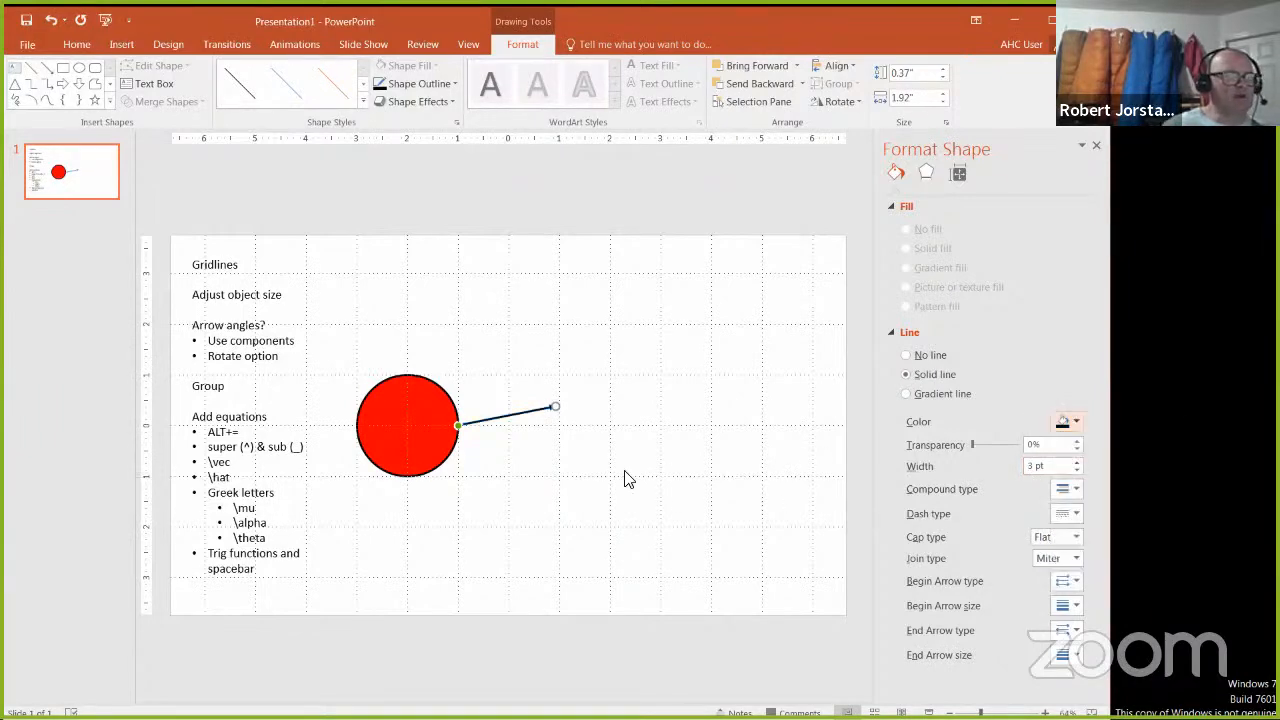
Step: Shift the application window to the left so the shape size settings are in full view, and leave the arrow deselected
left_click(531, 418)
left_click(523, 413)
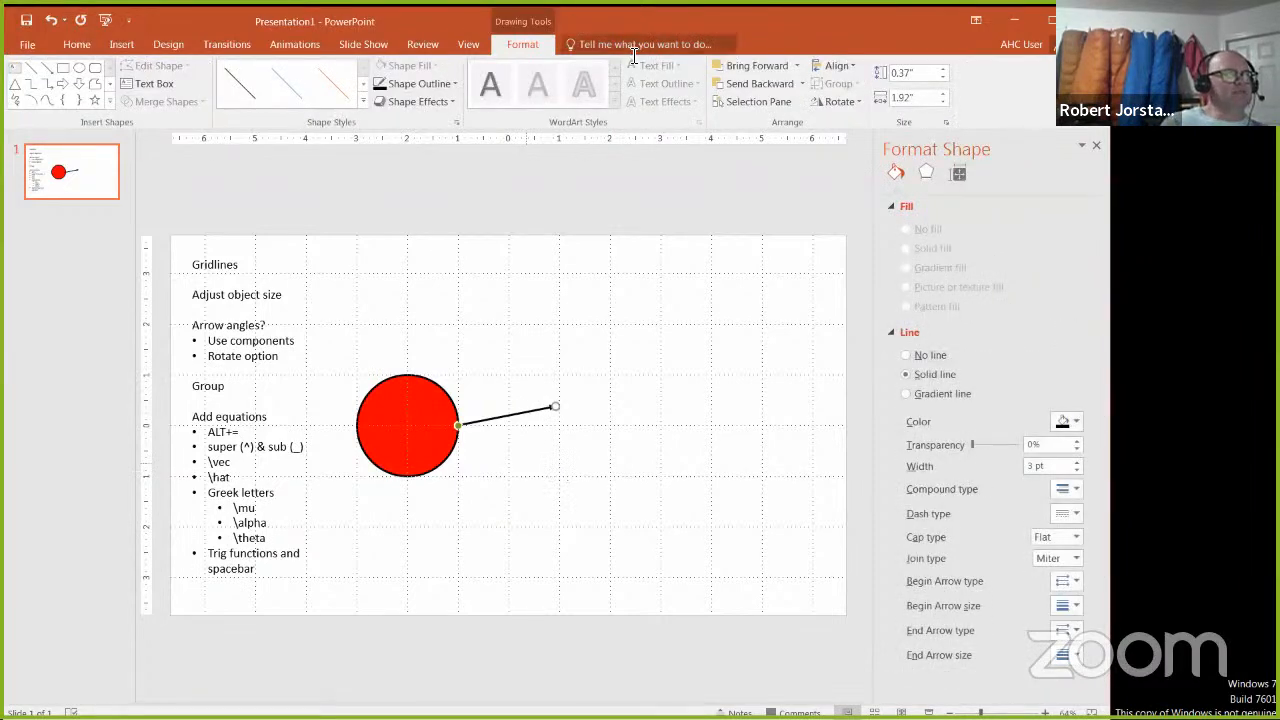
left_click_drag(658, 16, 597, 17)
left_click(634, 408)
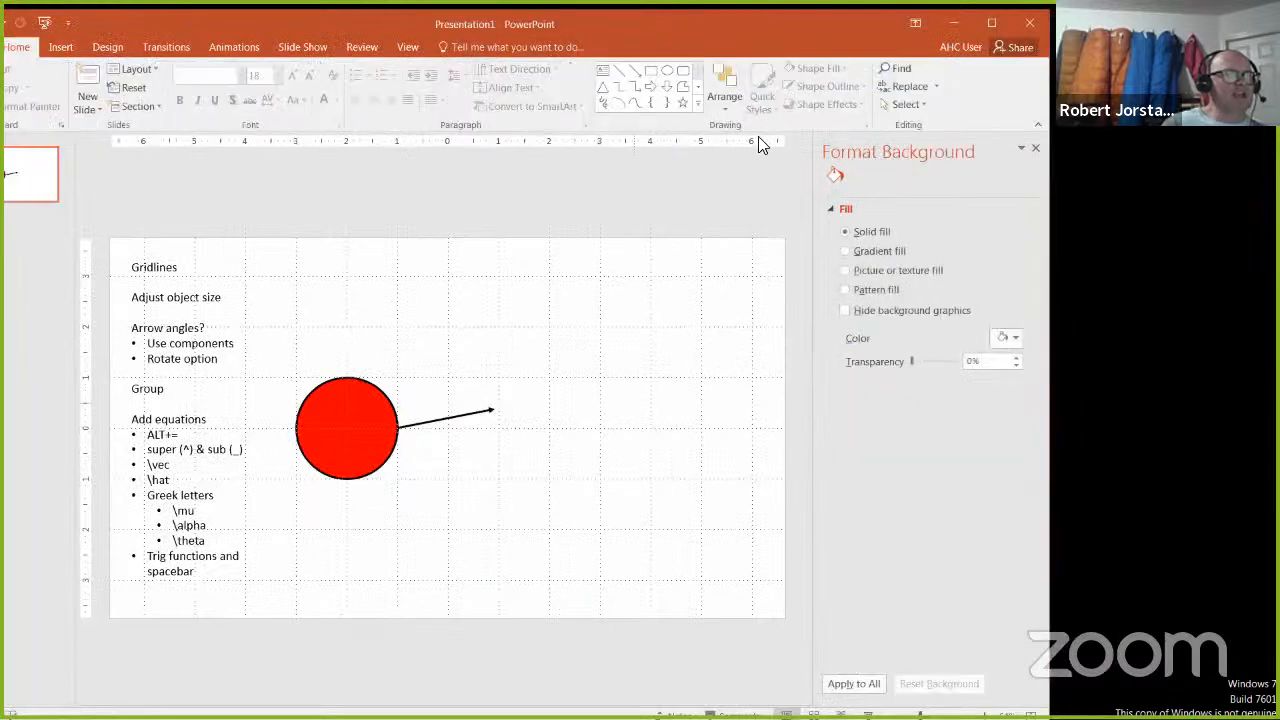
Step: Set the arrow's height to 0.867 inches and its width to 0.5 inches
left_click(462, 416)
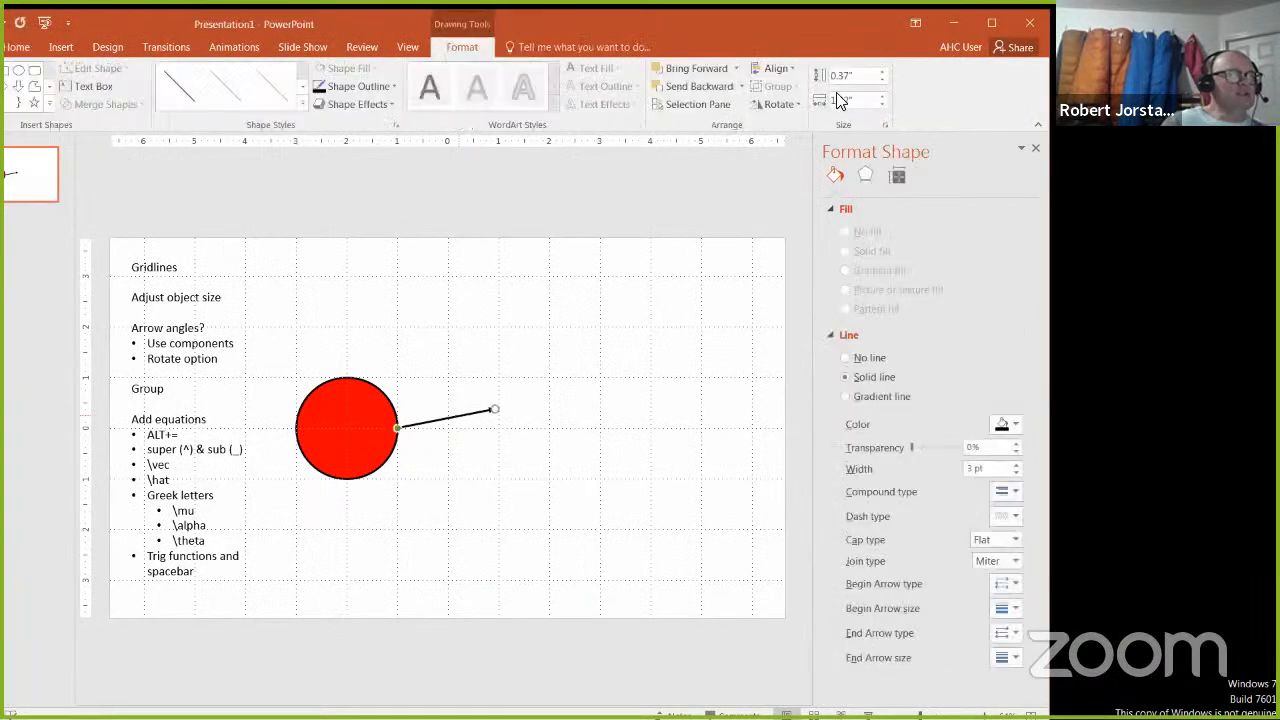
left_click(843, 103)
left_click(860, 98)
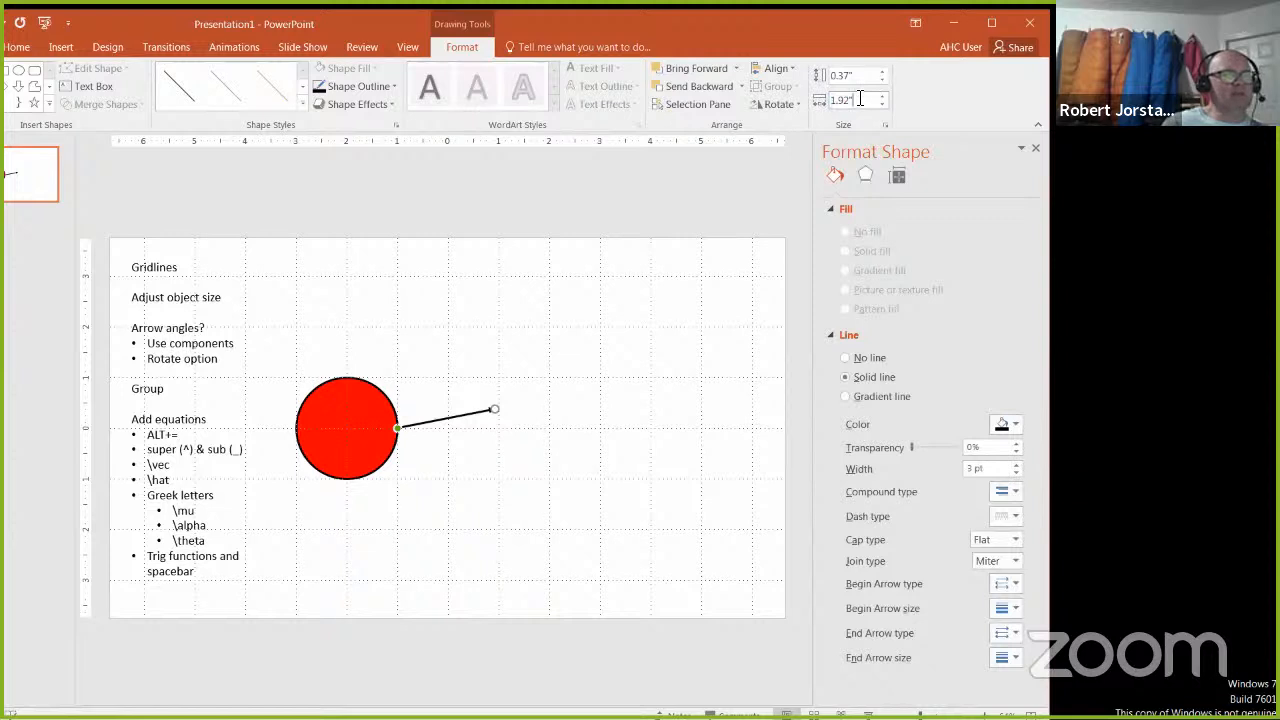
left_click(857, 77)
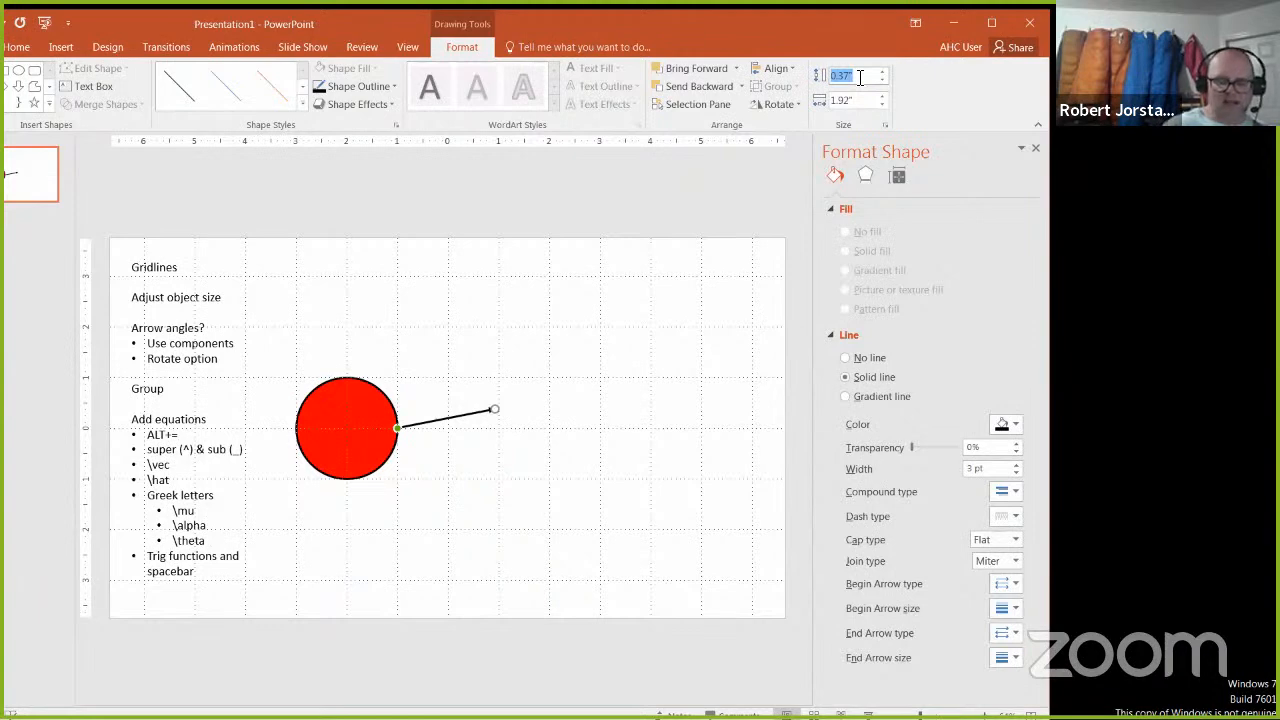
type("0.8")
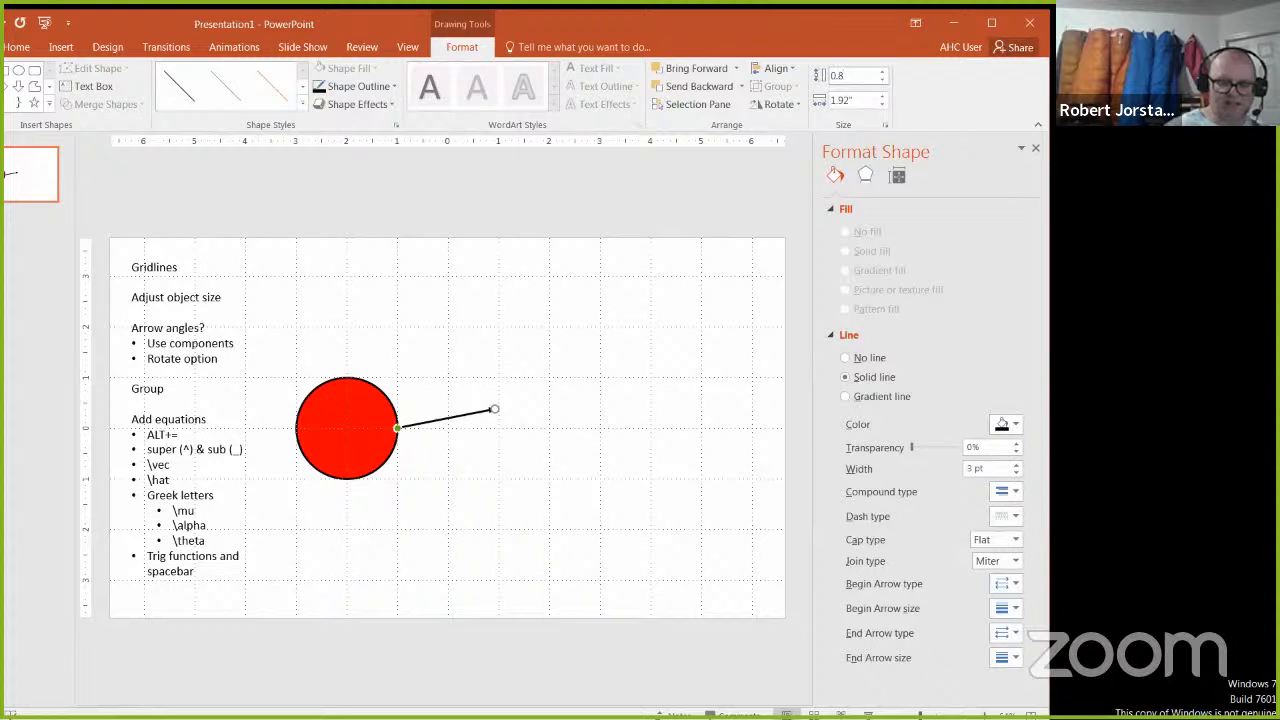
type("67")
key("Tab")
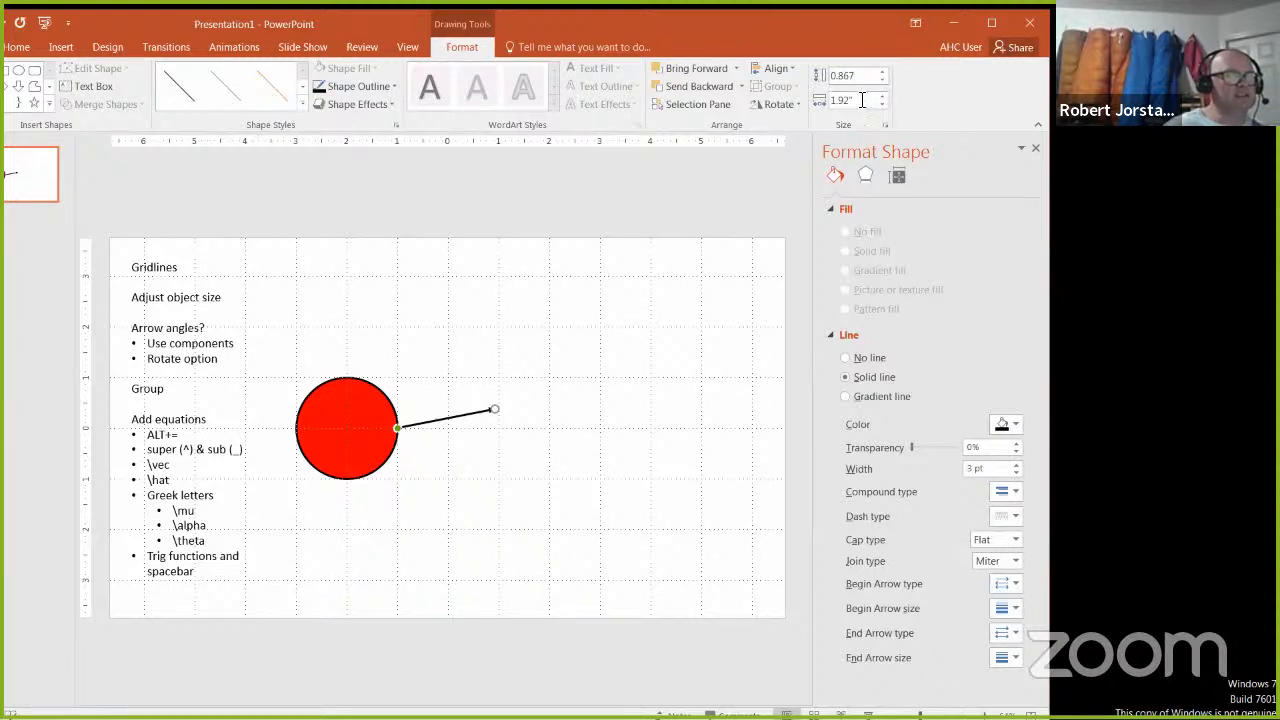
type("0.5")
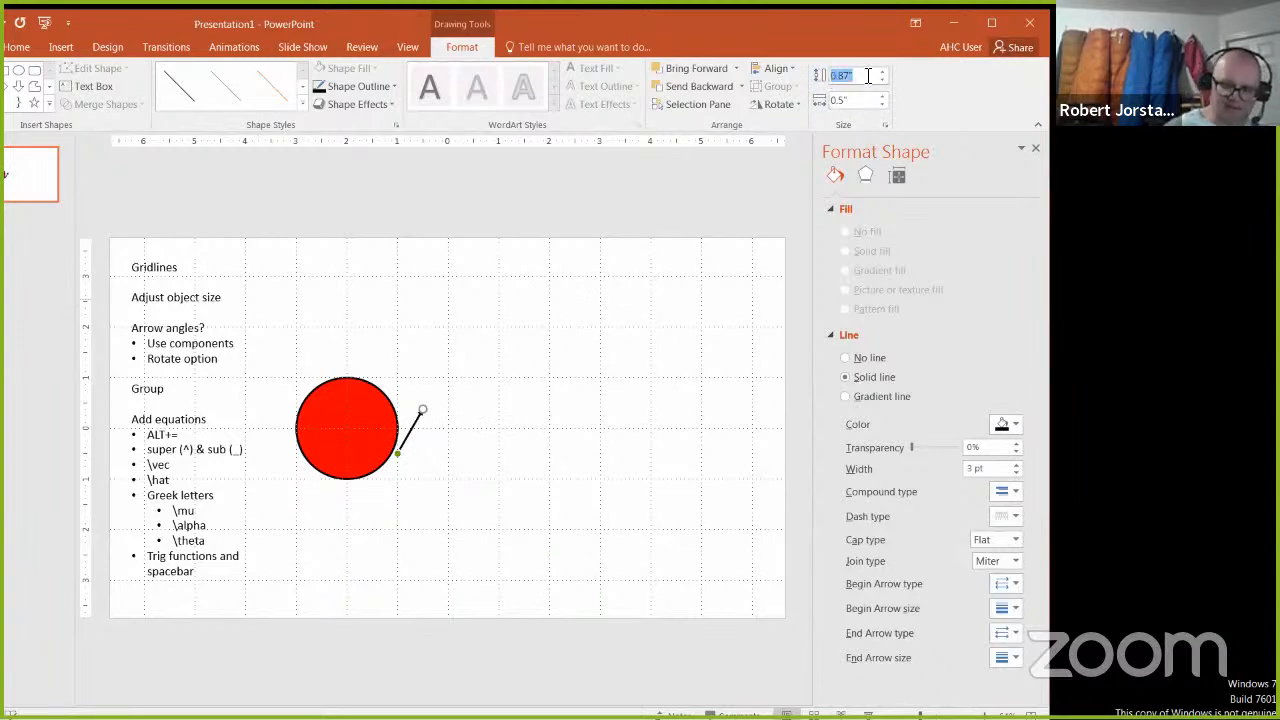
Step: Swap the arrow's components by setting its height to 0.5 inches and its width to 0.87 inches
type("0.5")
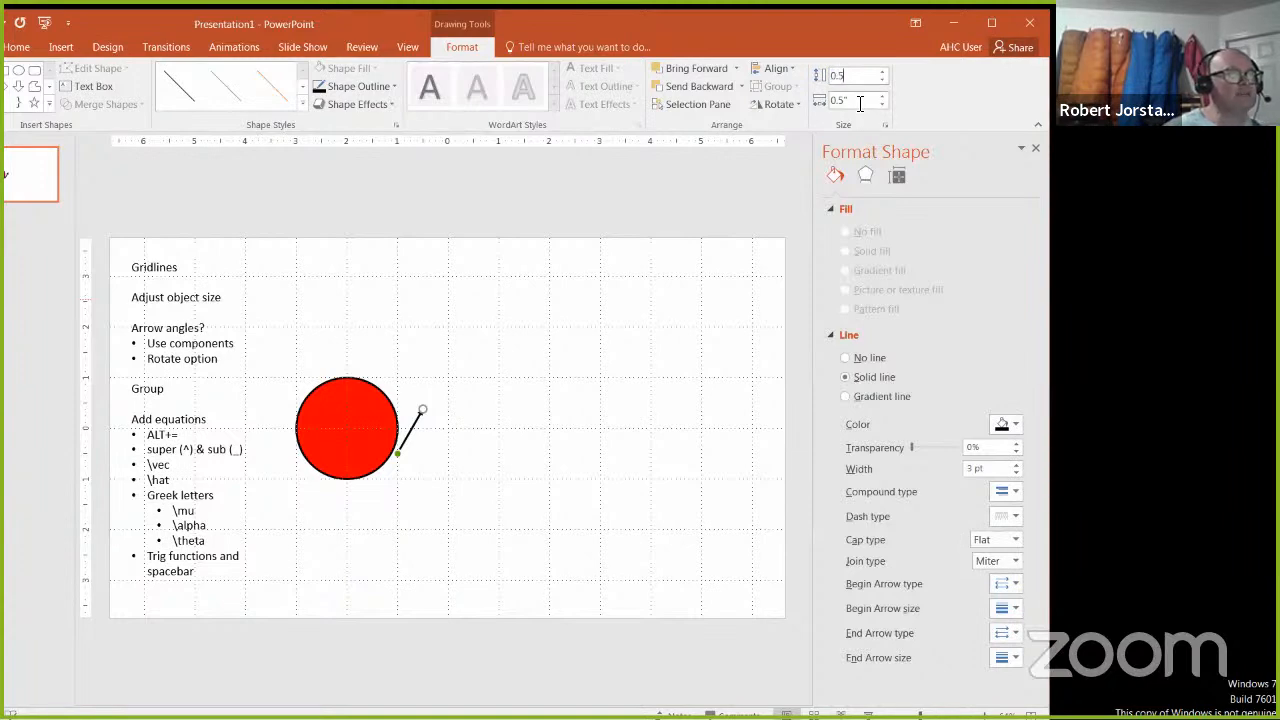
key("Tab")
type("0.8")
key("Return")
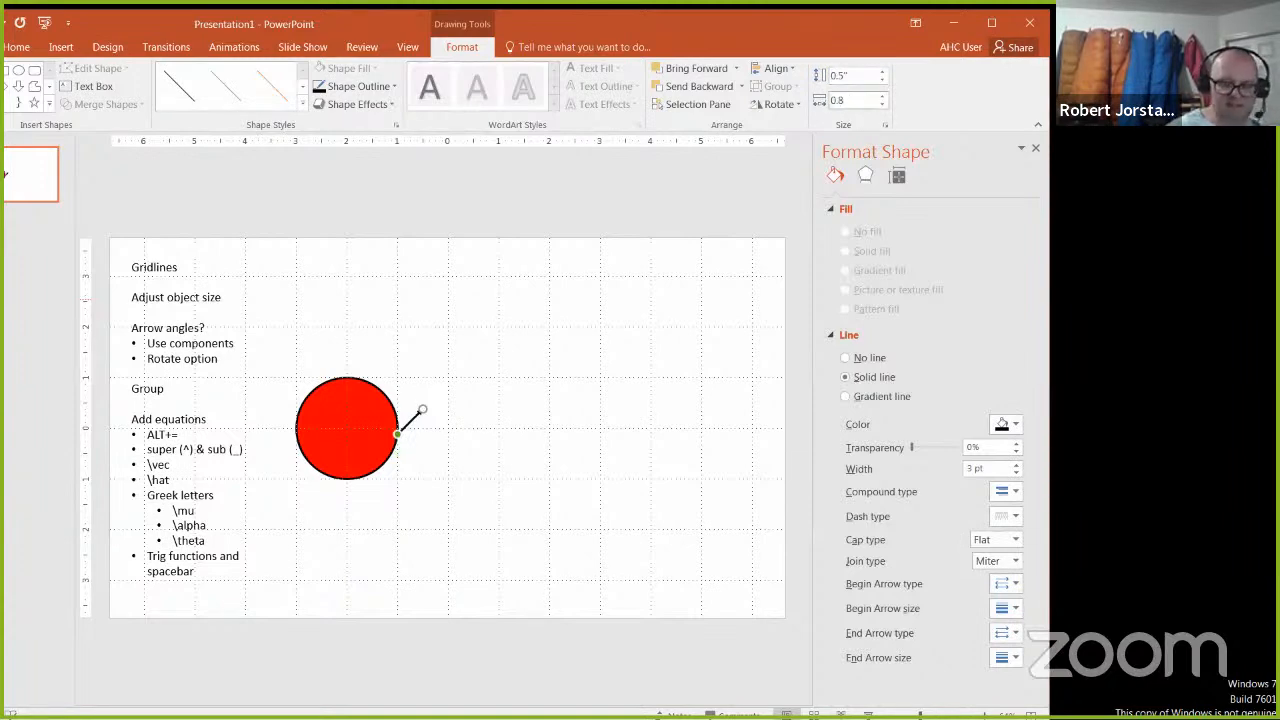
left_click(429, 503)
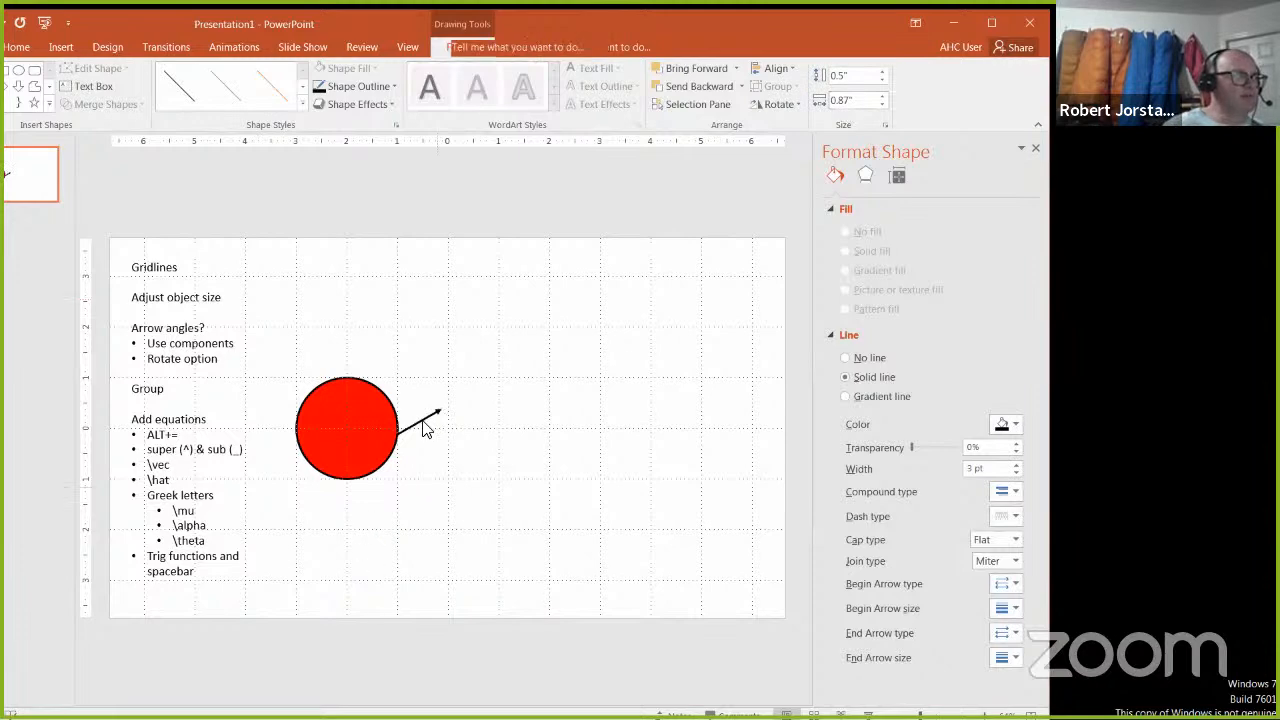
Step: Lay the arrow out horizontally, clear of the circle's right edge, and set its width to 1.5 inches
left_click(424, 422)
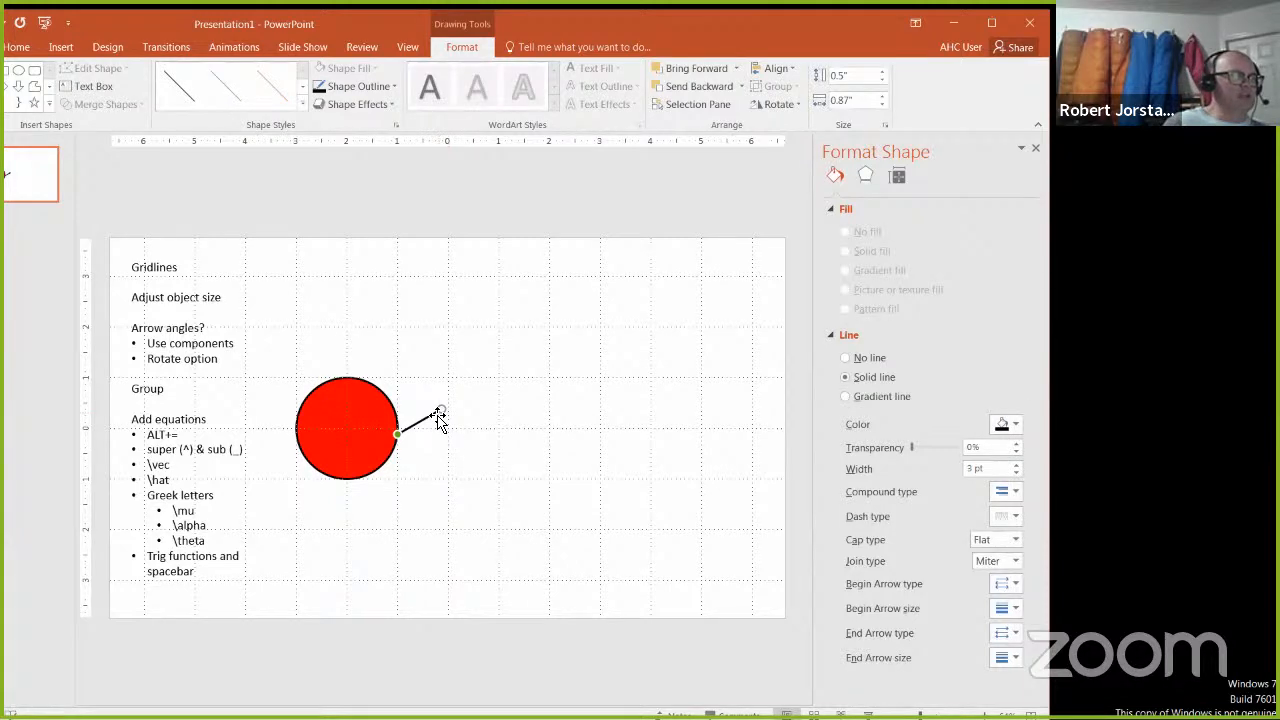
left_click_drag(453, 420, 480, 418)
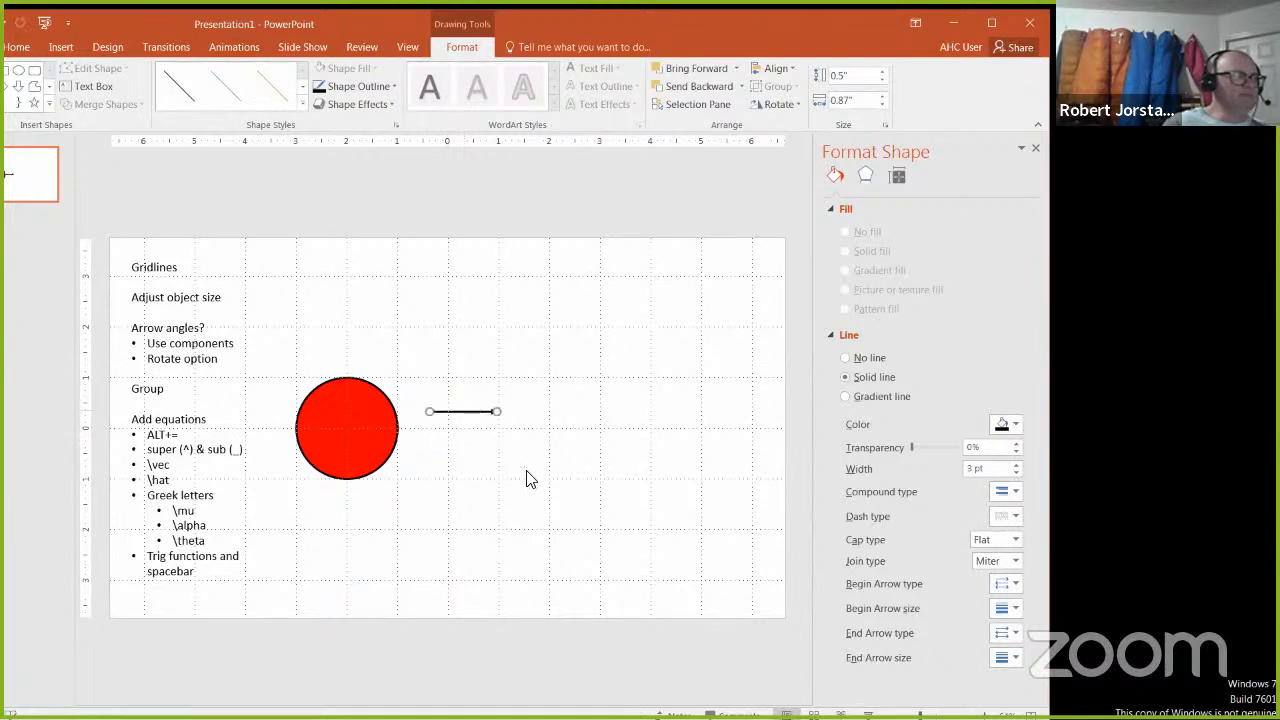
left_click(862, 99)
type("1.5")
key("Return")
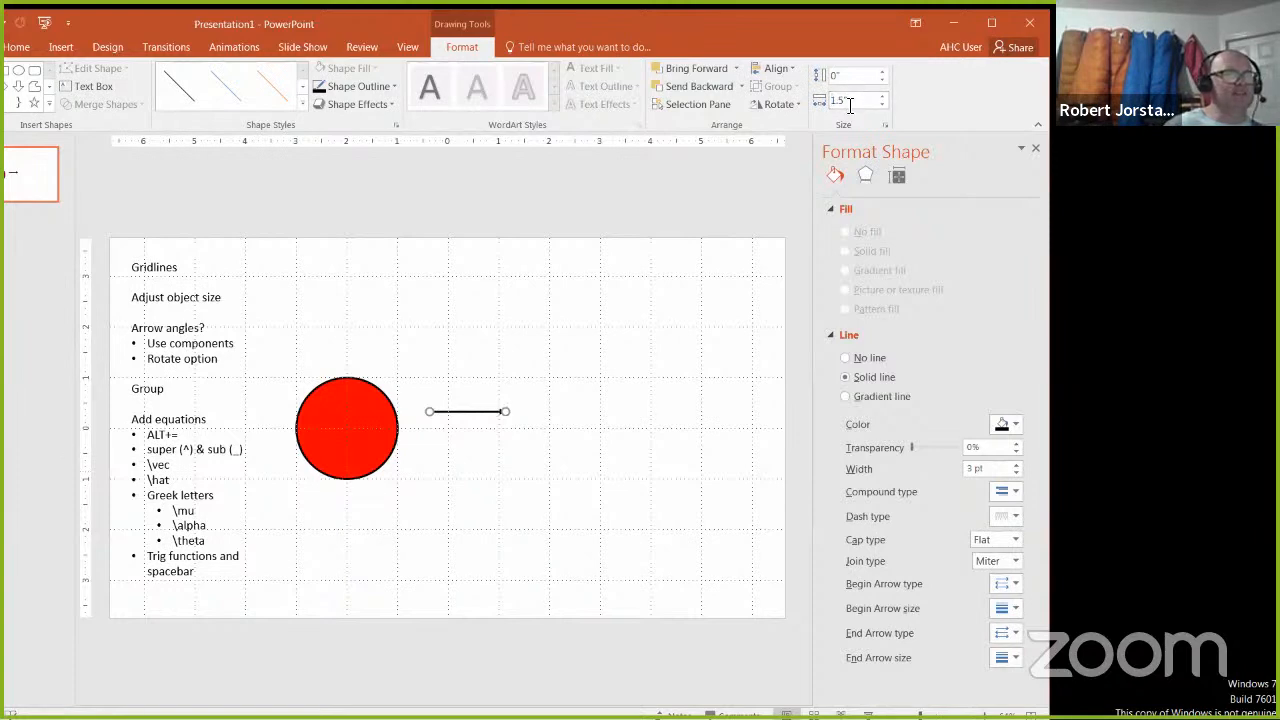
left_click(852, 100)
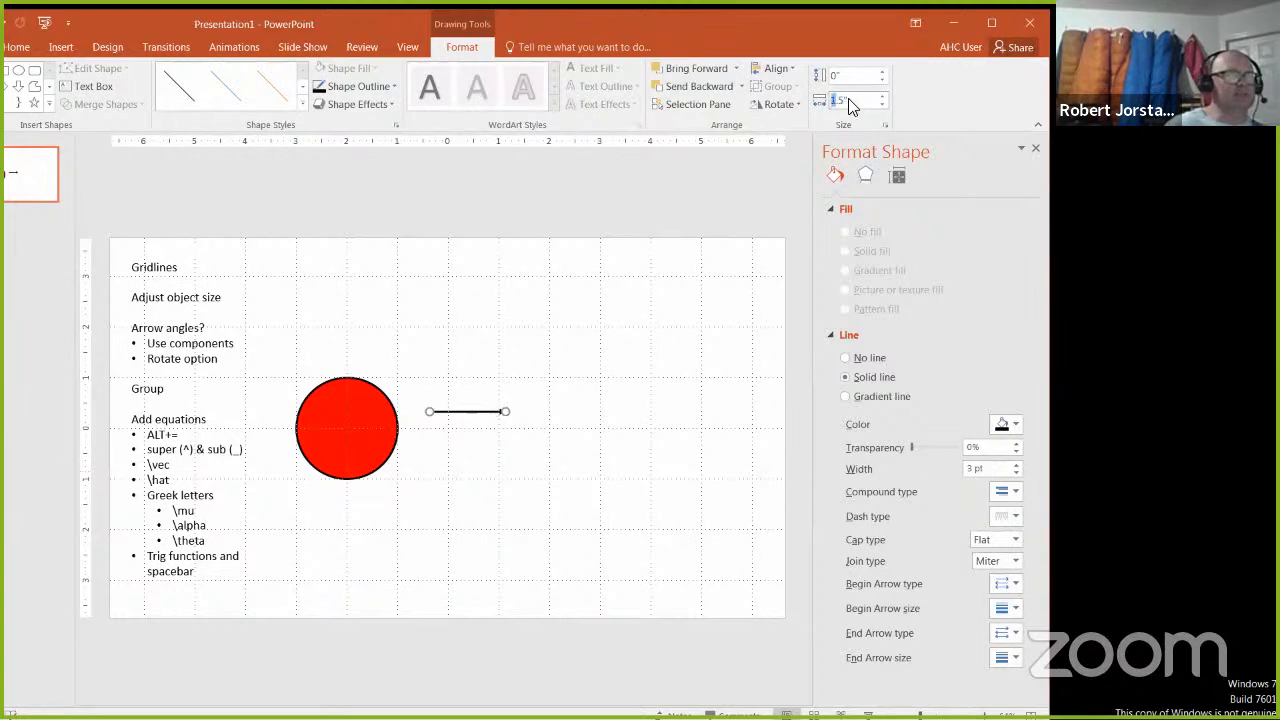
Step: Set the horizontal arrow's rotation to 30° through the detailed rotation options
left_click(796, 104)
left_click(816, 196)
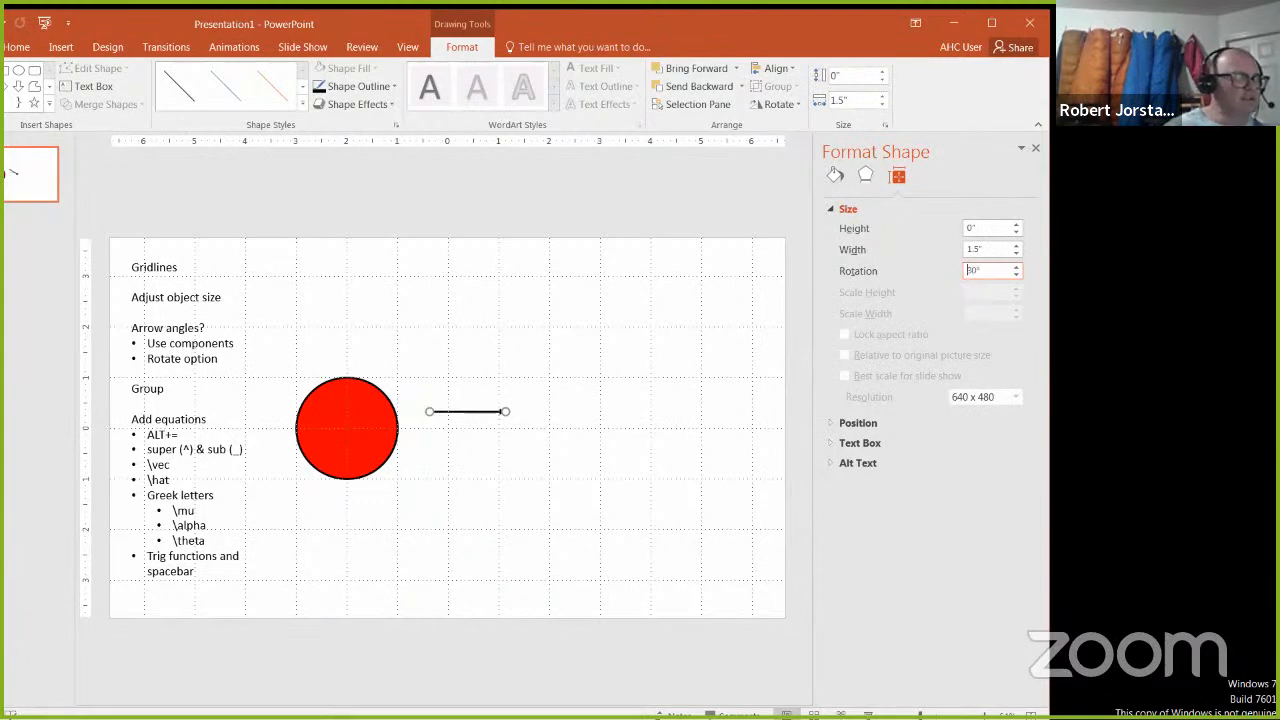
key("Return")
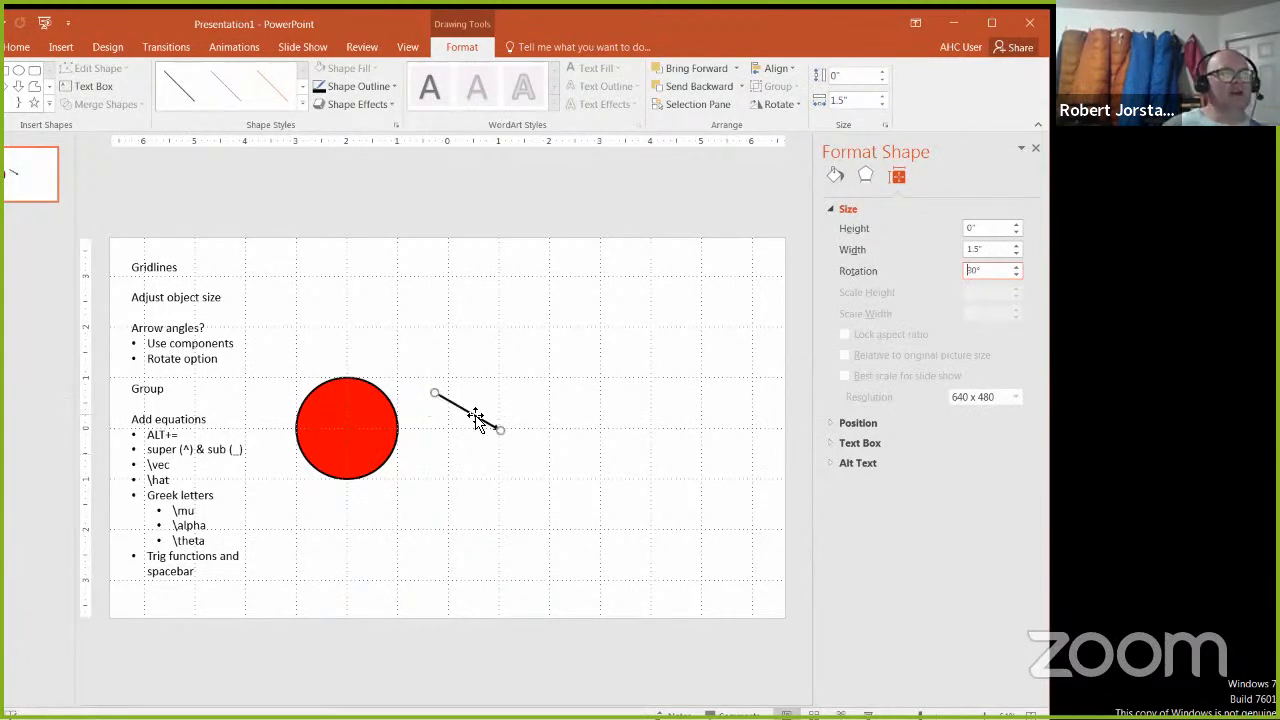
Step: Try a rotation of -30° on the arrow and set it back to 30°
type("-")
key("Return")
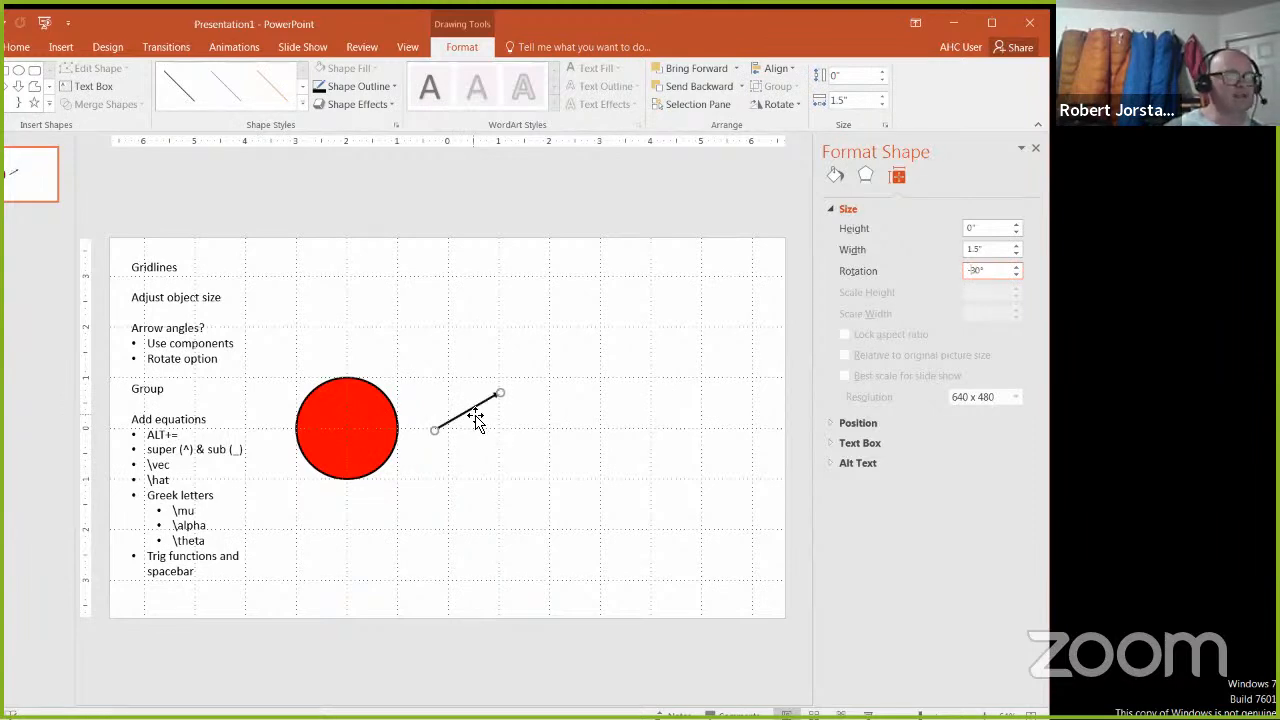
left_click_drag(994, 270, 977, 272)
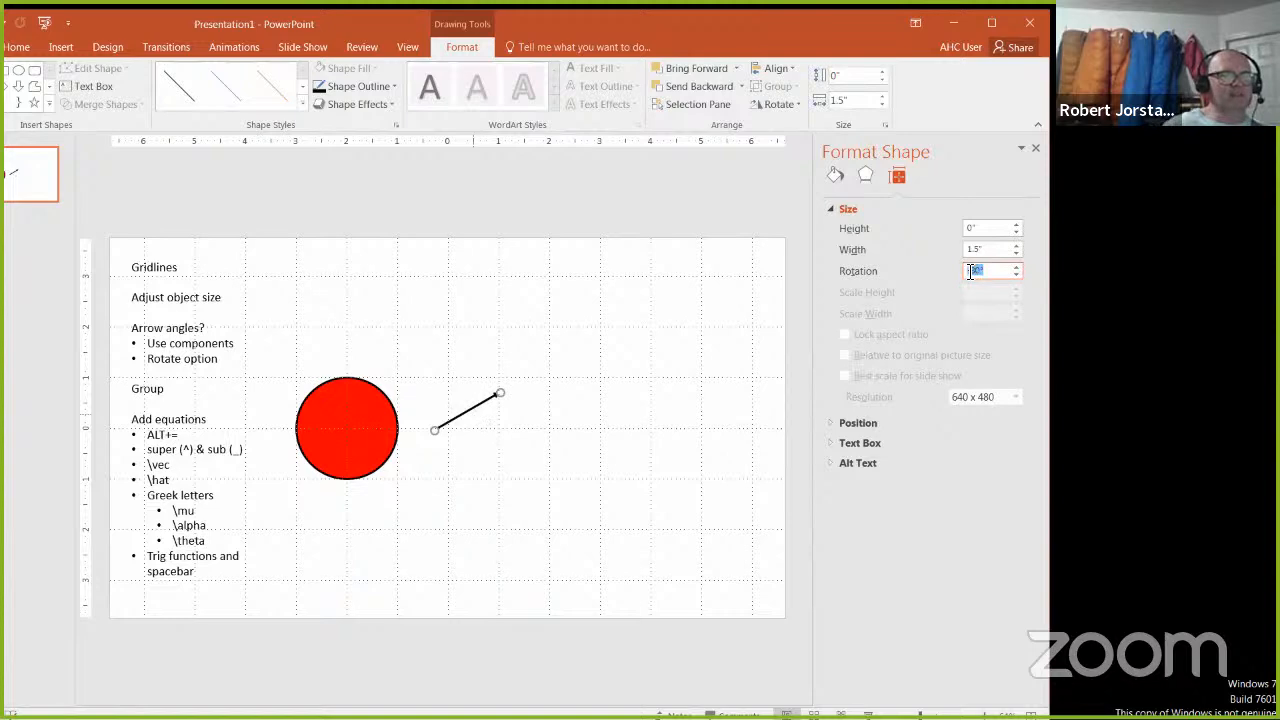
key("BackSpace")
key("Return")
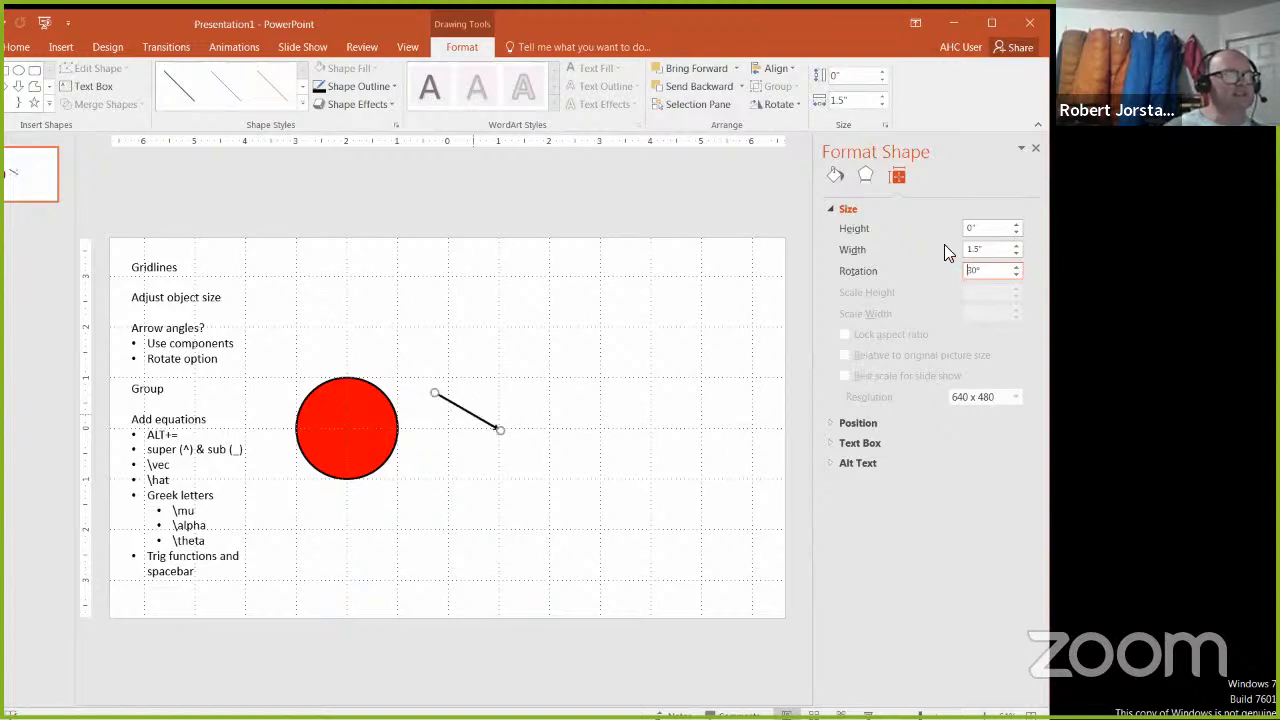
Step: Flip the arrow vertically and move it up and right so its tail sits on a gridline intersection
left_click(796, 102)
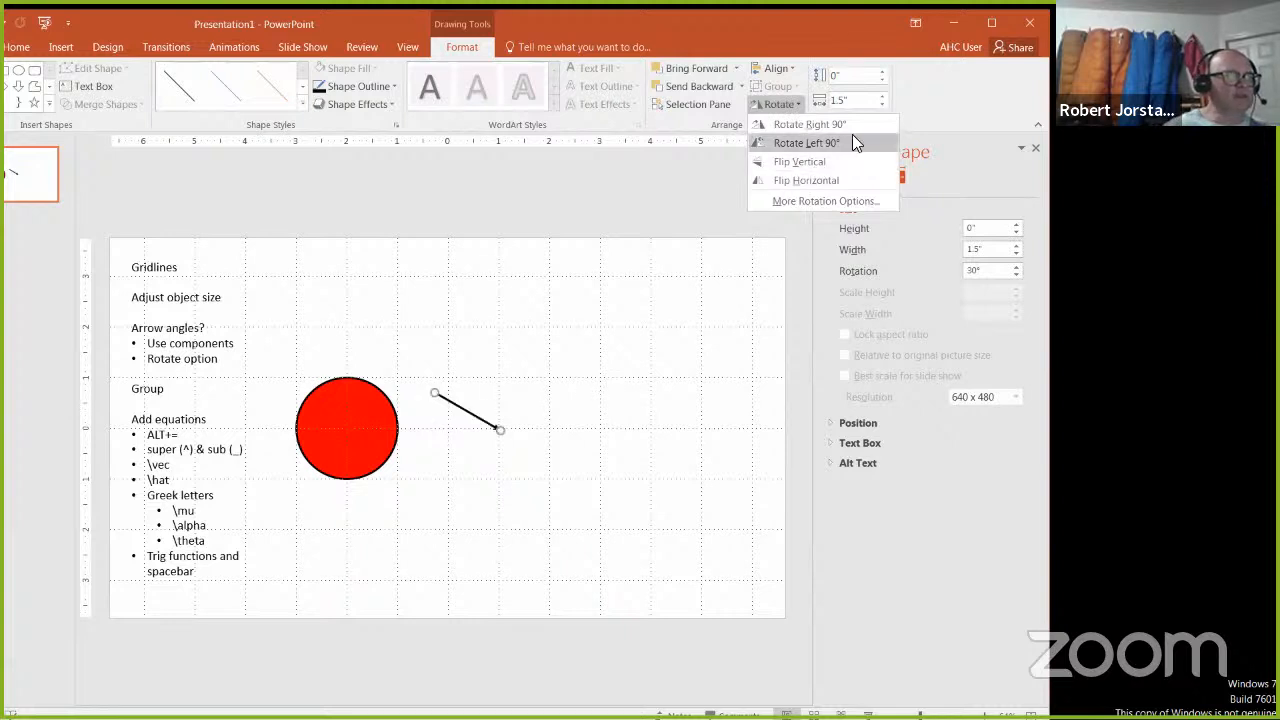
left_click(849, 161)
left_click_drag(477, 404, 541, 353)
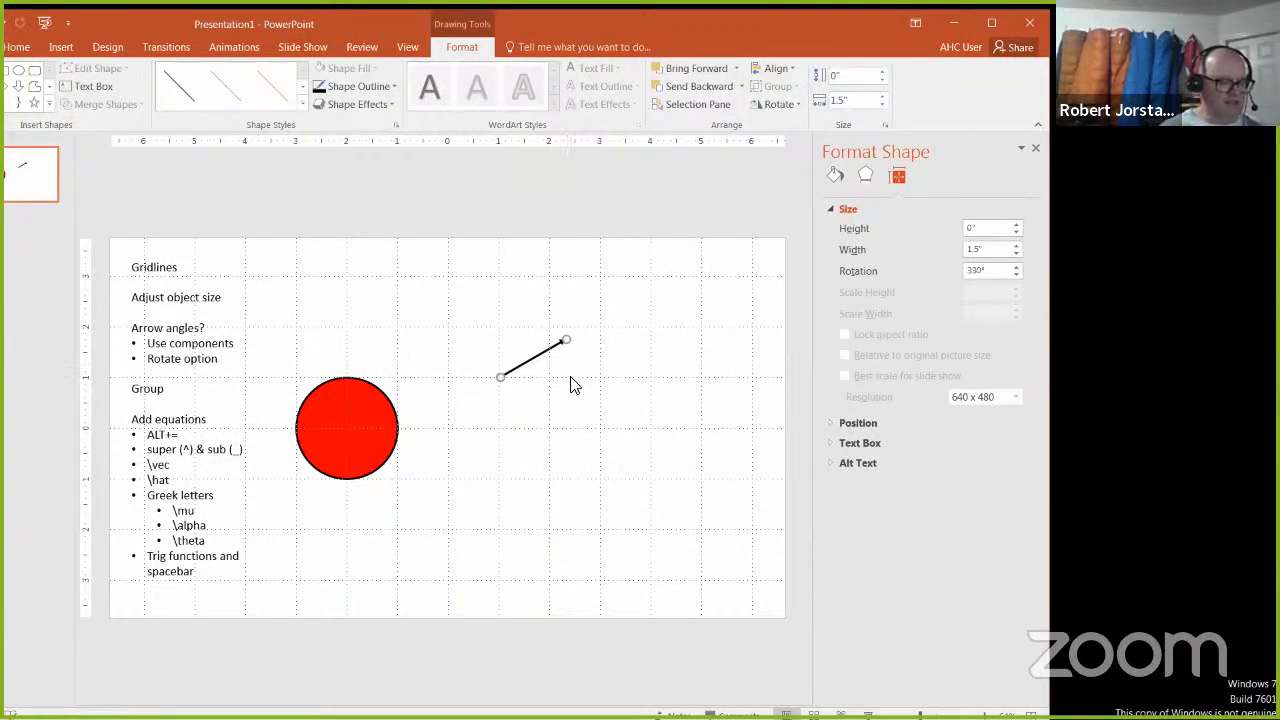
Step: Duplicate the arrow and place the copy parallel to the original, just above and to the left of it
left_click(565, 459)
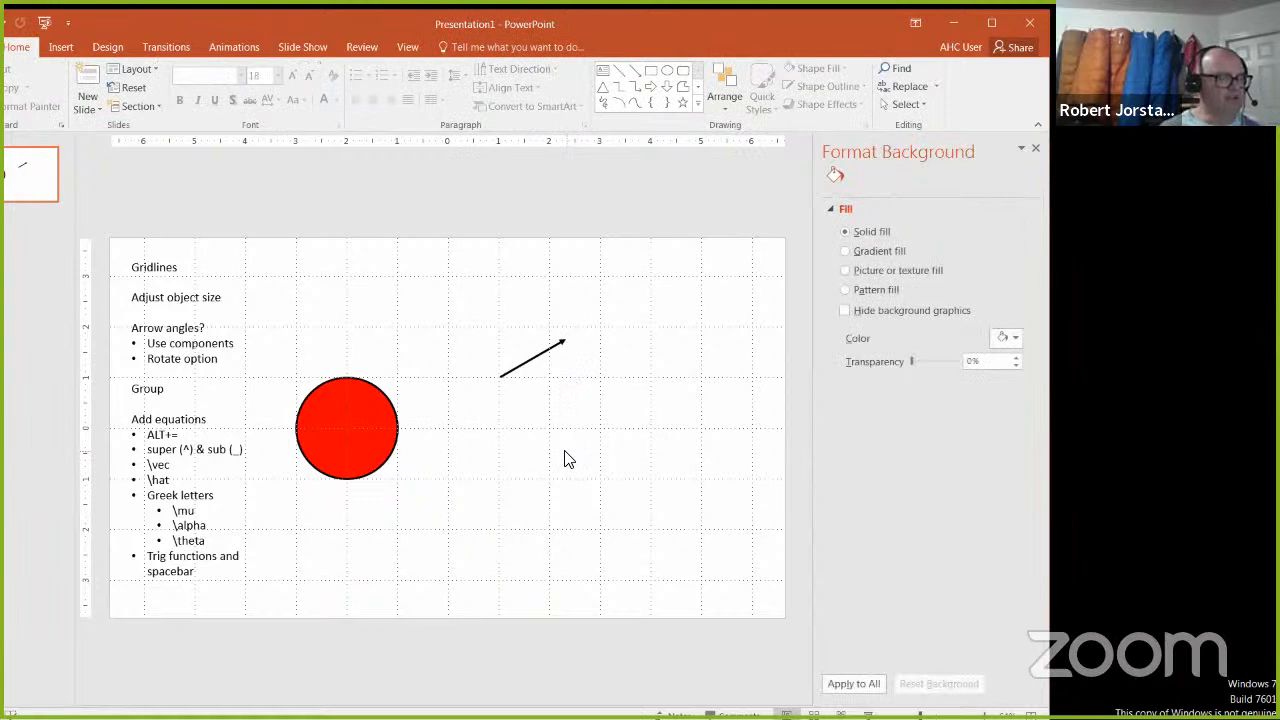
key("ctrl+v")
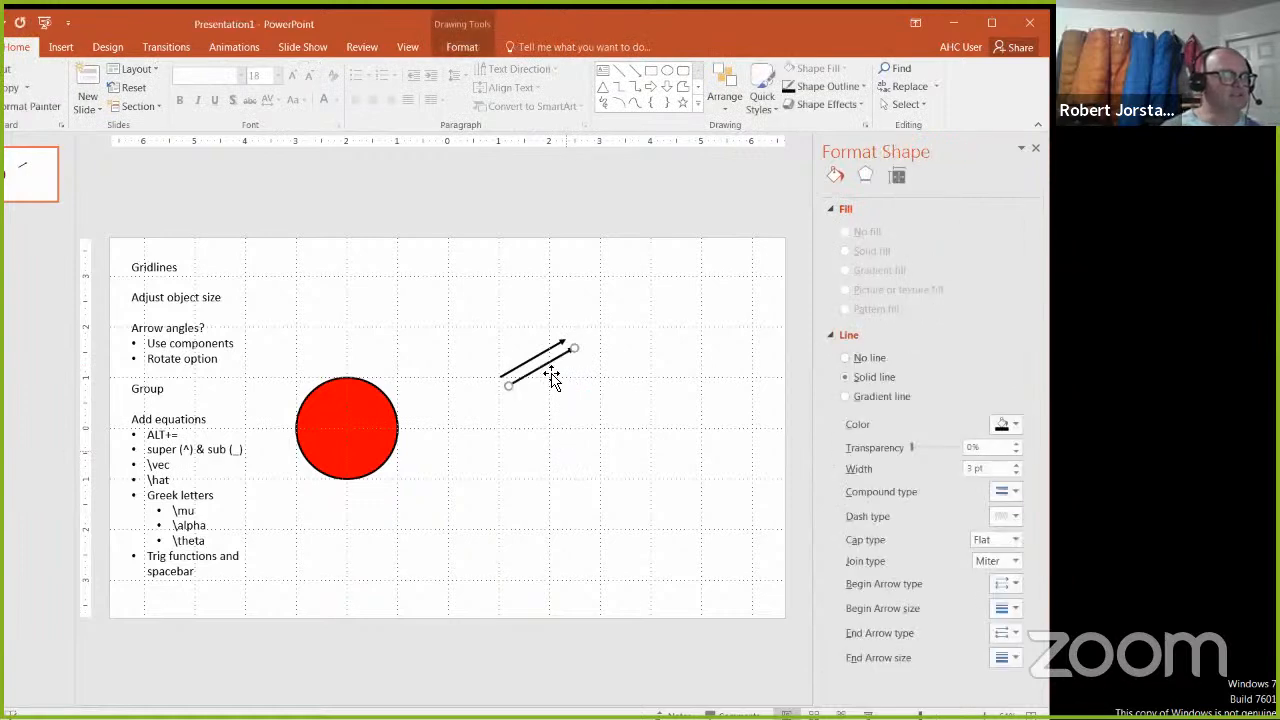
left_click_drag(550, 366, 528, 343)
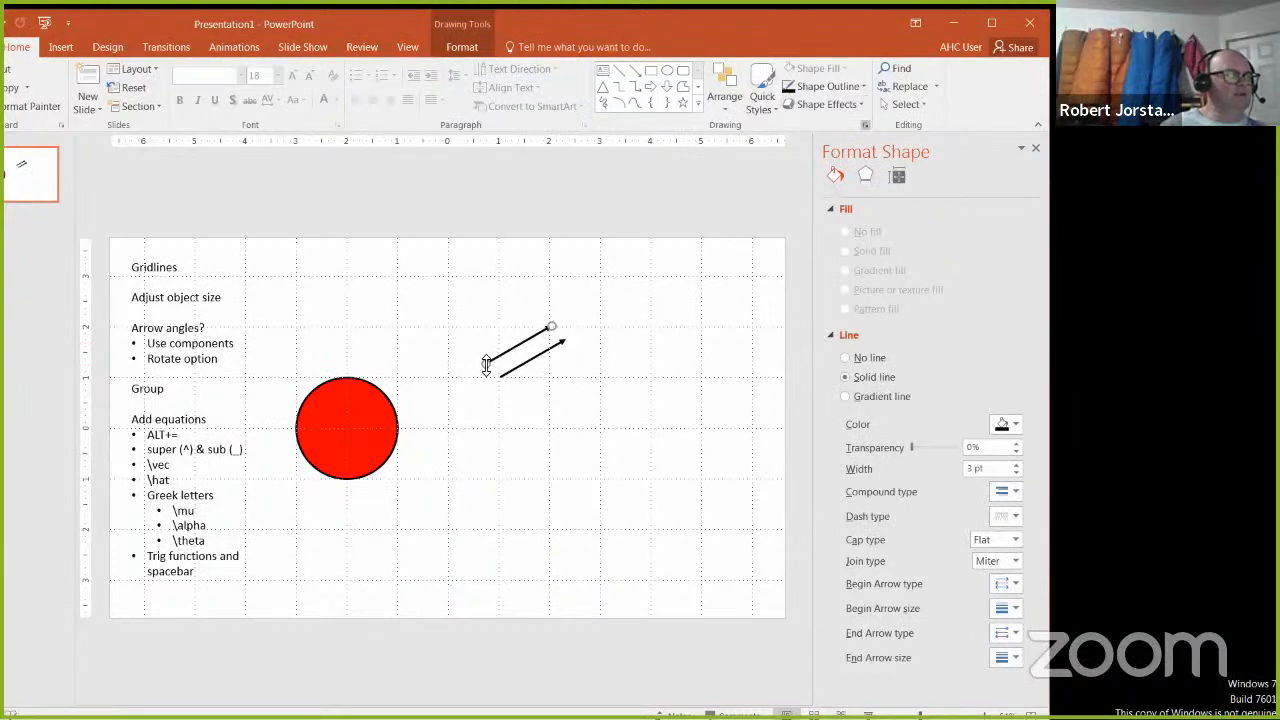
Step: Rotate the duplicate arrow right 90°, back left 90°, and a further 90° left so it is perpendicular to the original
left_click(465, 47)
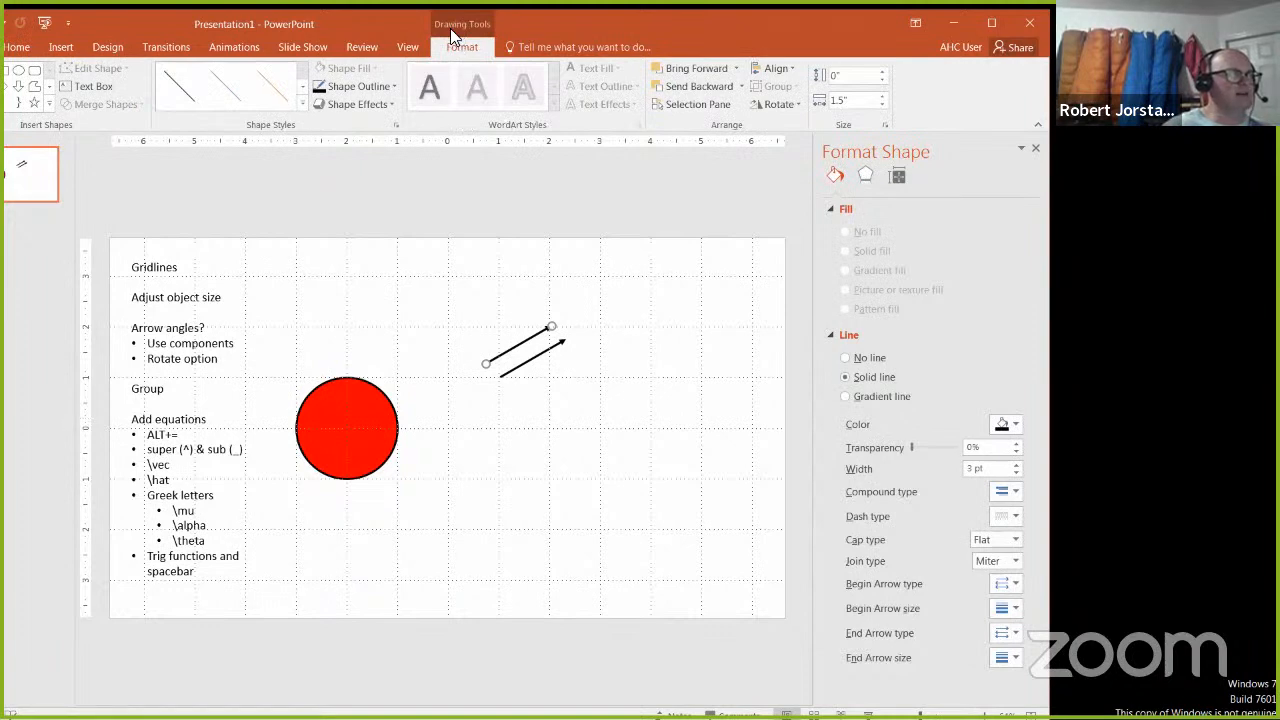
left_click(794, 102)
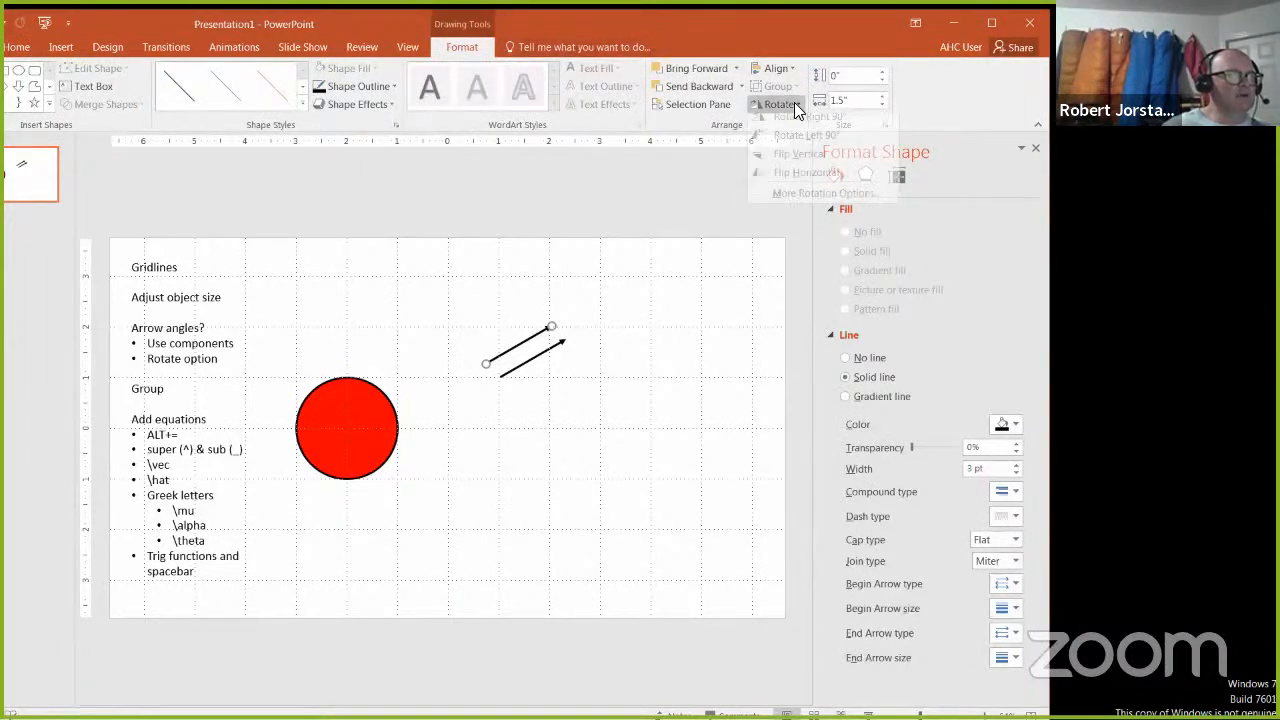
left_click(794, 102)
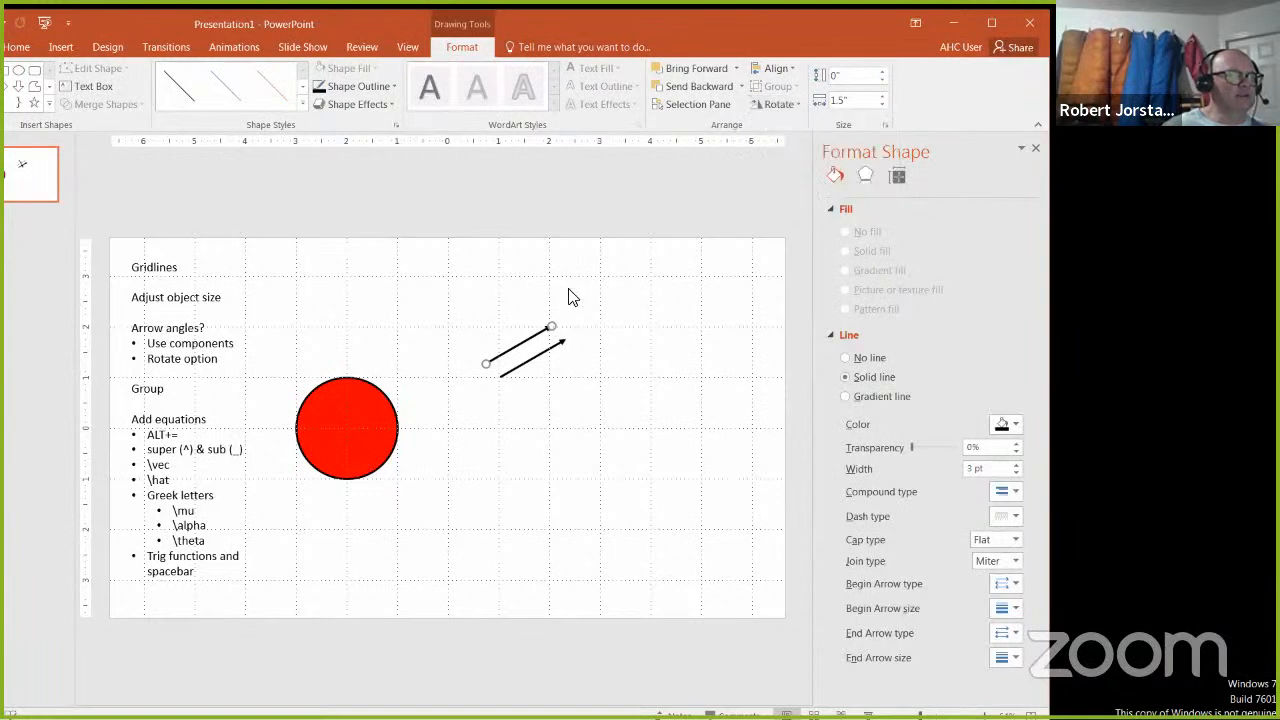
left_click(796, 104)
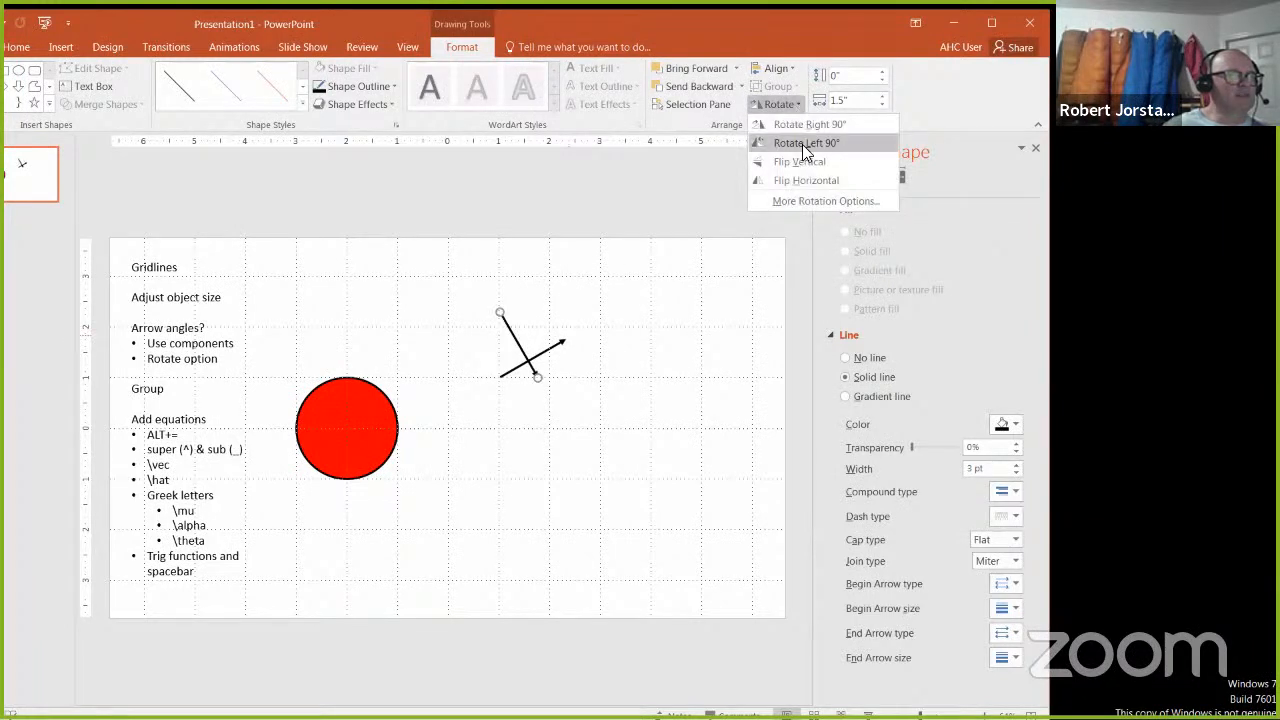
left_click(802, 142)
left_click(785, 104)
left_click(806, 140)
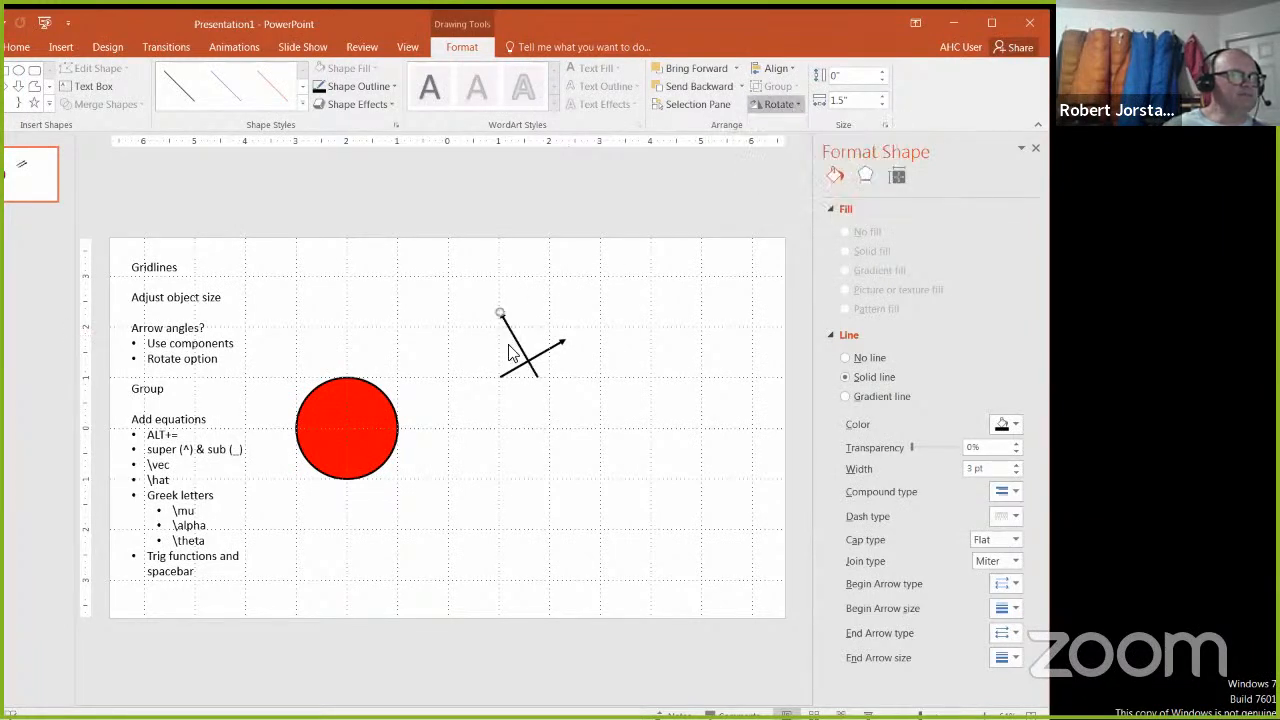
Step: Move the perpendicular arrow so its tail meets the tail of the original arrow on the gridline intersection
left_click_drag(520, 340, 486, 346)
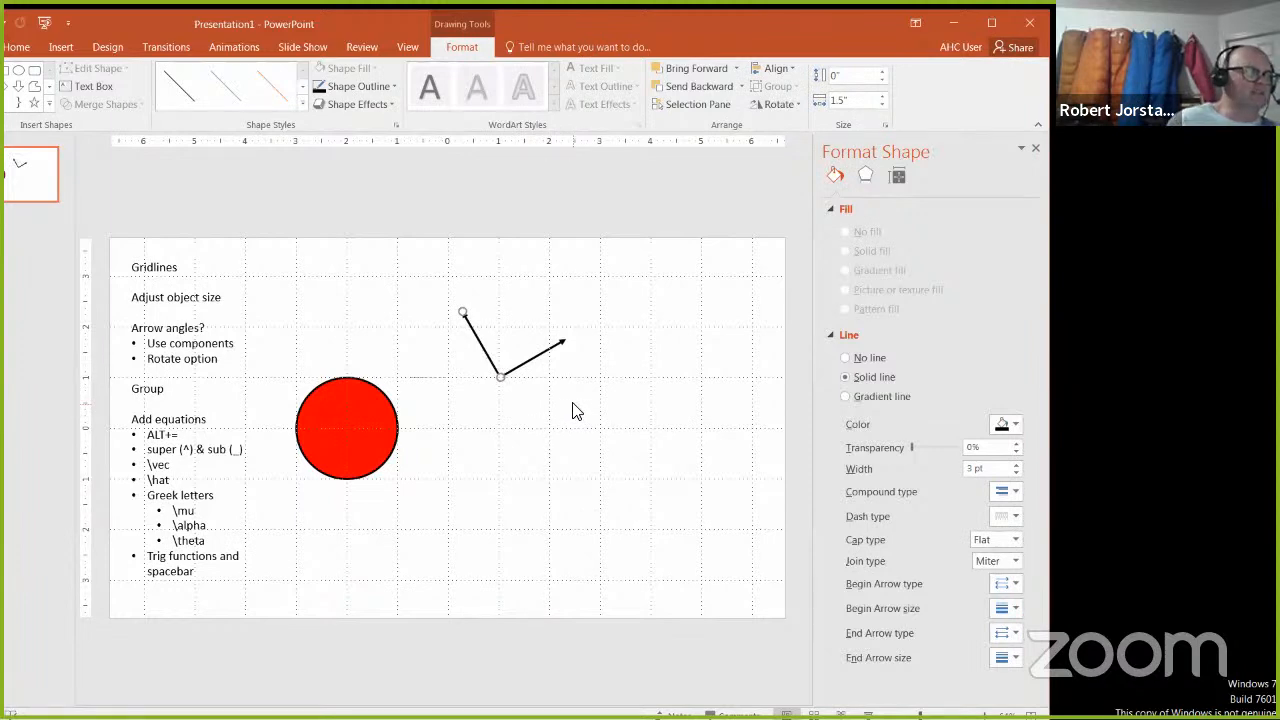
left_click(575, 410)
left_click(491, 360)
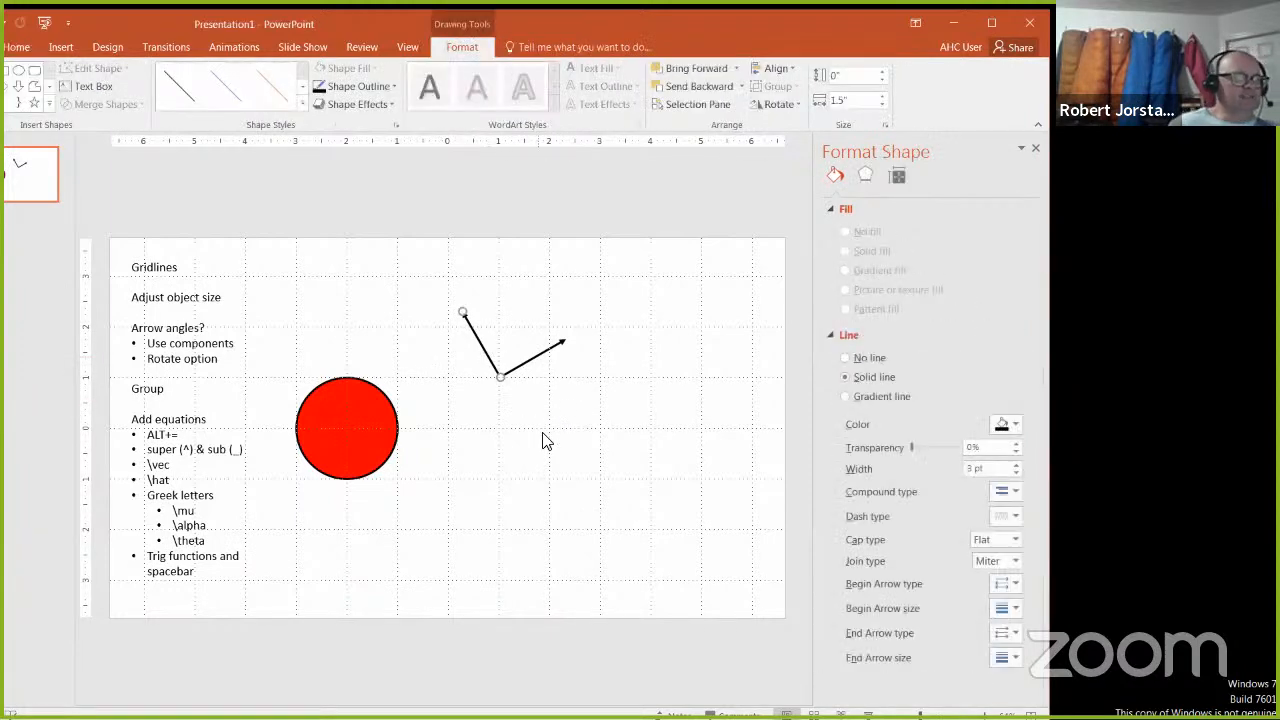
left_click(390, 477)
left_click(224, 360)
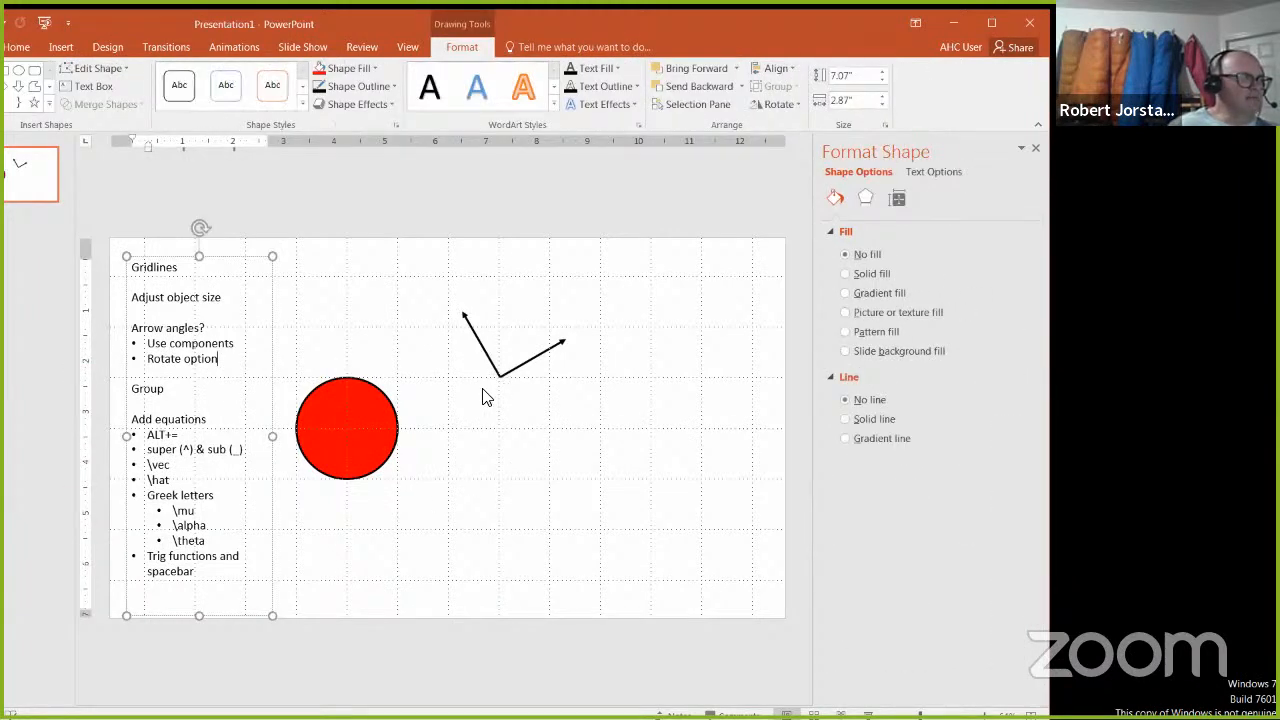
Step: Shrink the red circle and set its height and width to 0.35"
left_click(388, 422)
left_click_drag(396, 378, 326, 457)
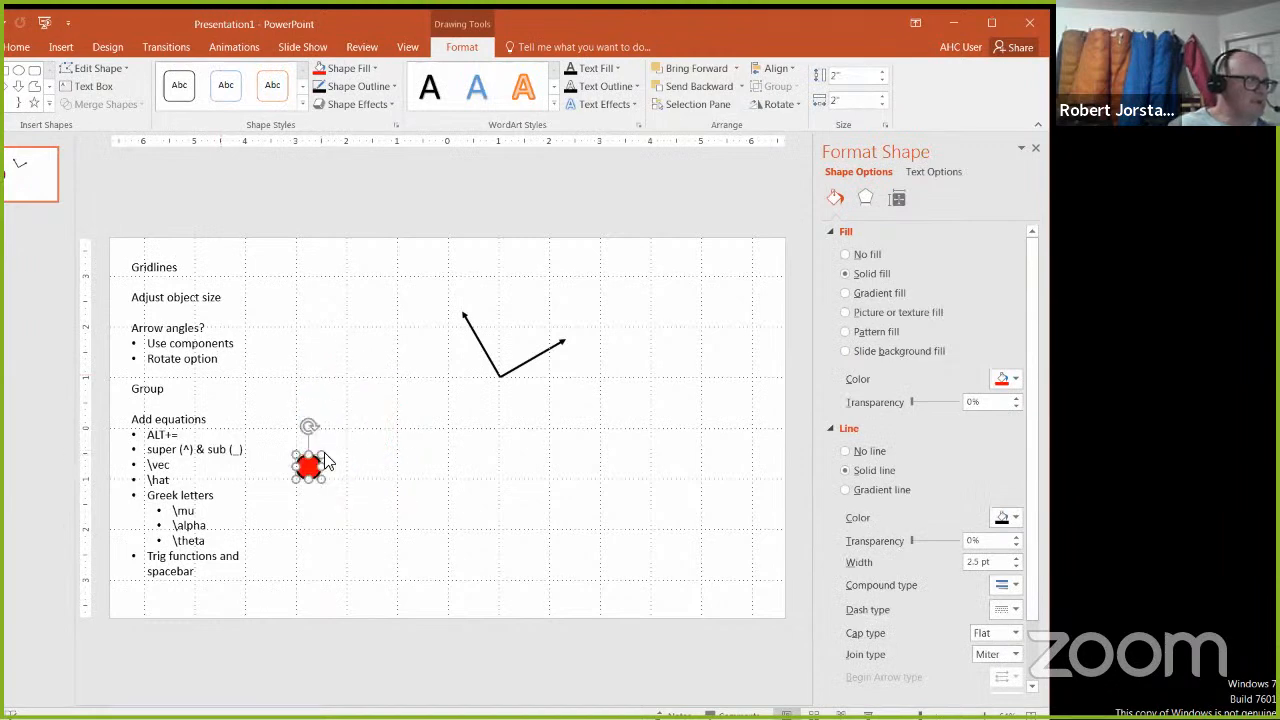
left_click(845, 100)
type("0")
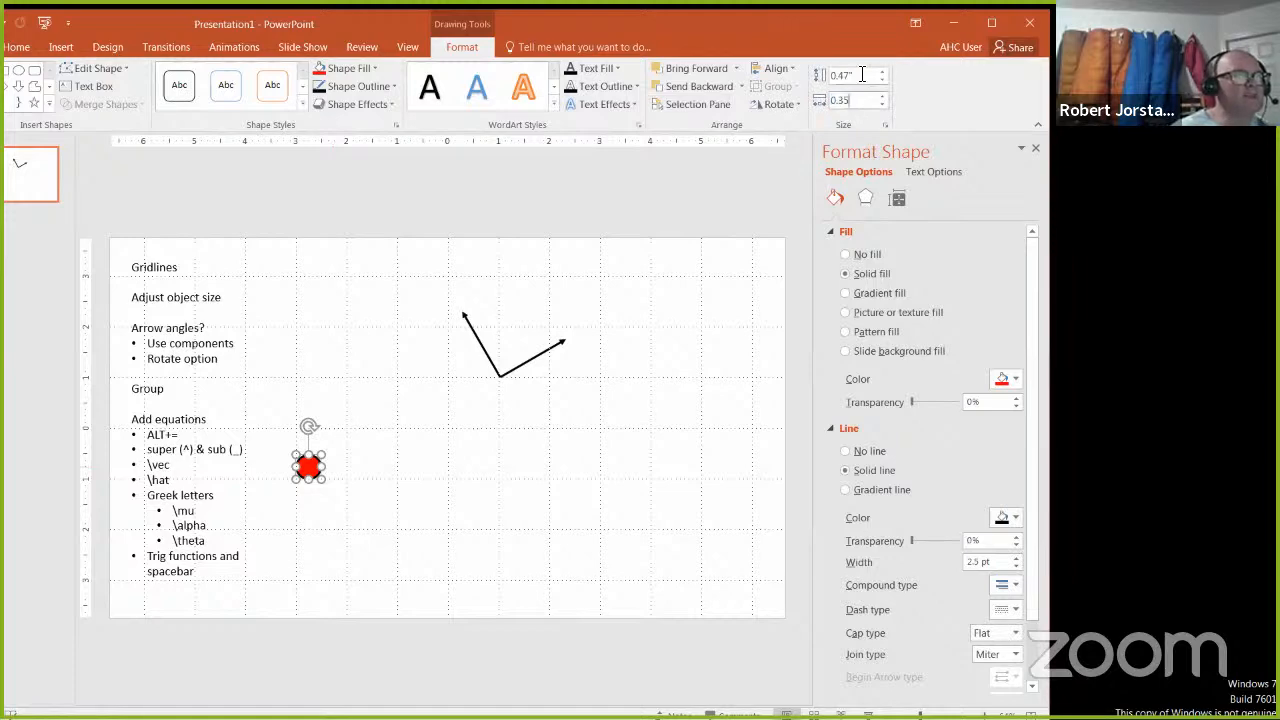
left_click(862, 74)
type("0.35")
key("Return")
Step: Move the small red circle onto the point where the two arrow tails meet and bring it to the front
left_click(420, 489)
left_click_drag(305, 465, 500, 378)
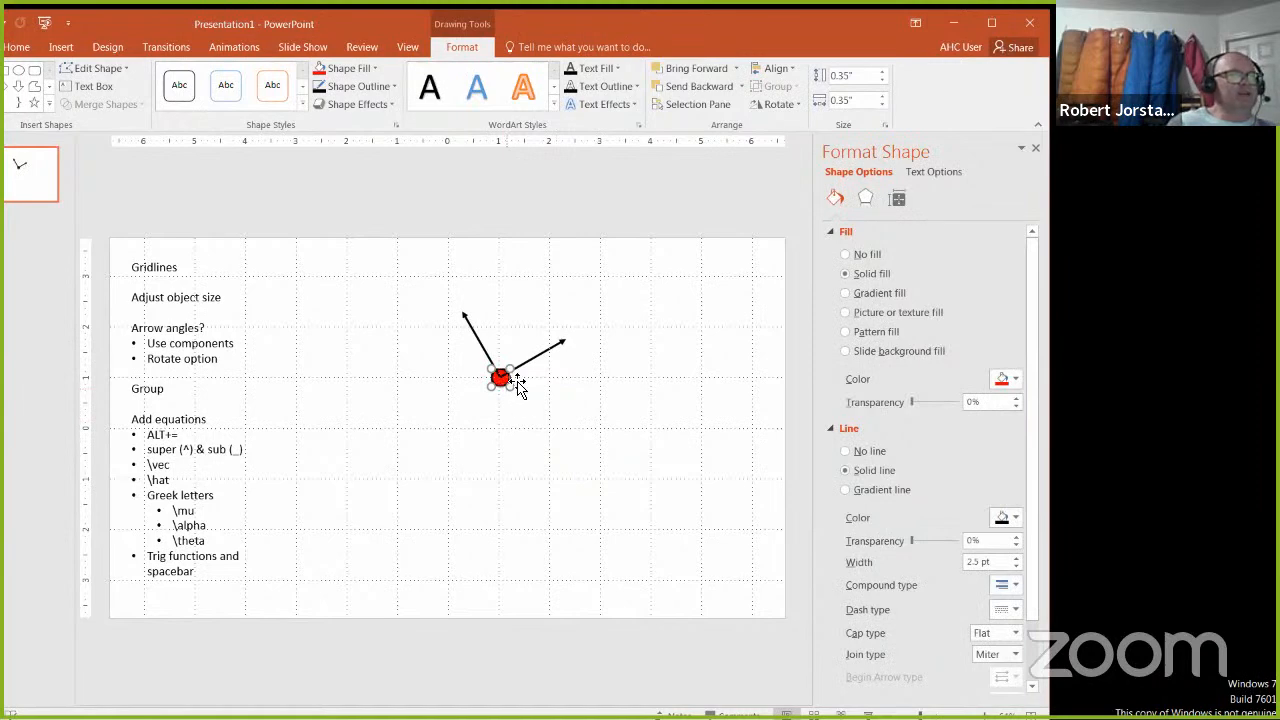
left_click(742, 87)
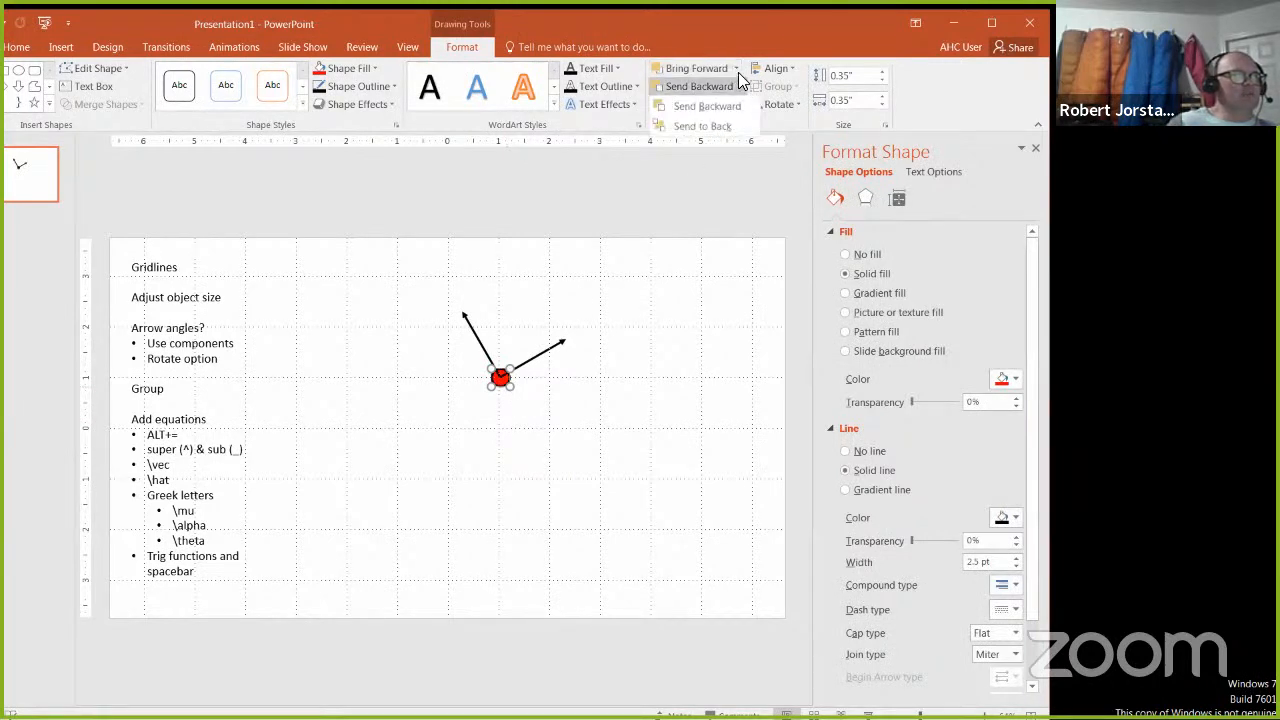
left_click(737, 68)
left_click(737, 68)
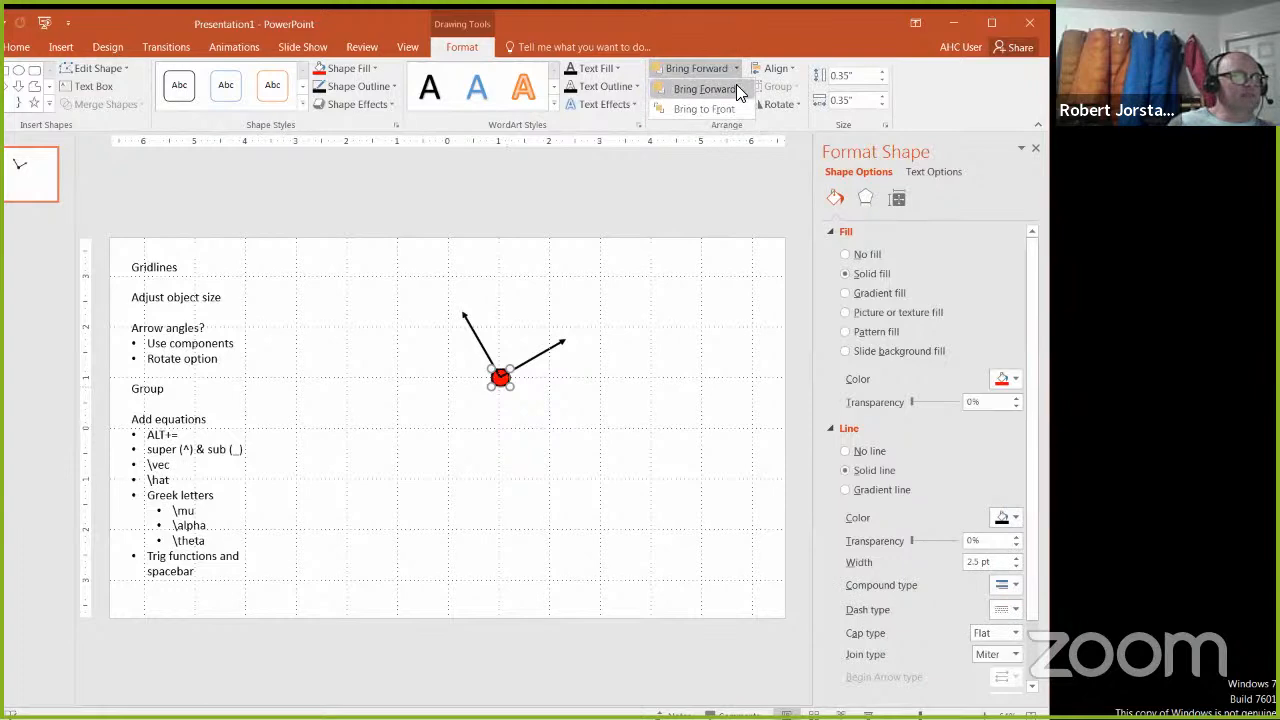
left_click(728, 109)
left_click(546, 443)
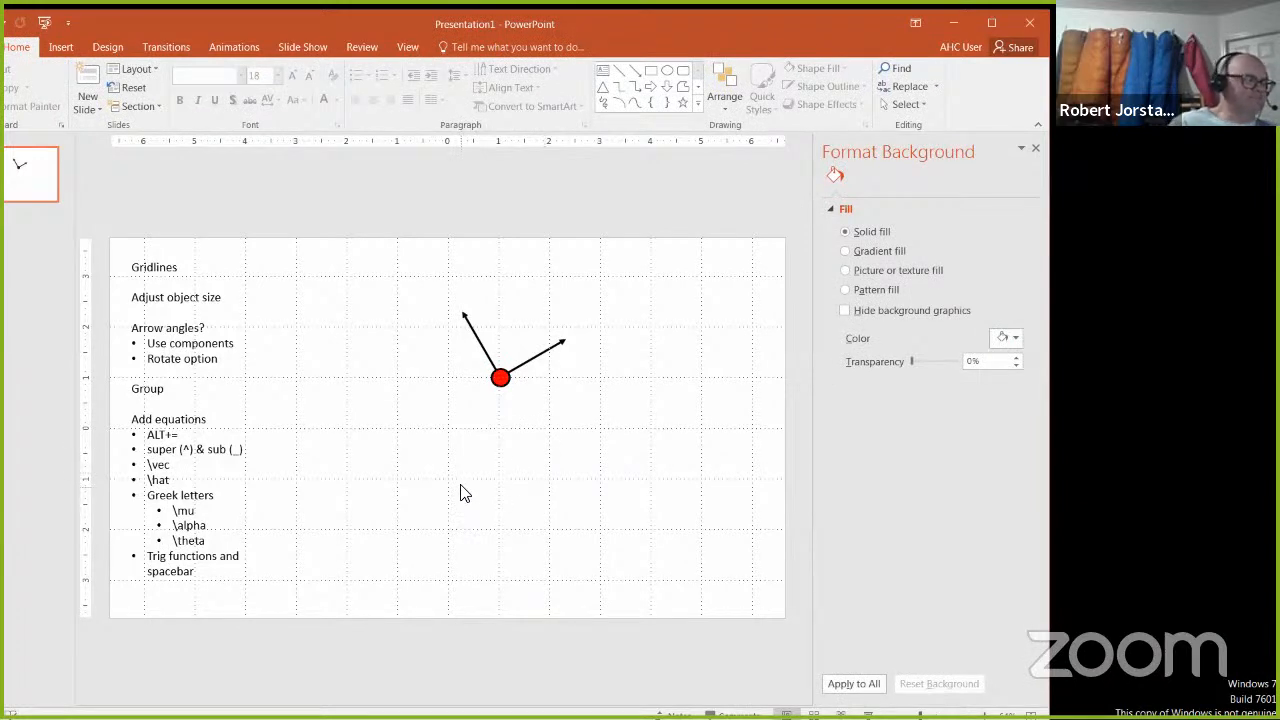
Step: Select both arrows and the red circle together and group them into one object
left_click(484, 348)
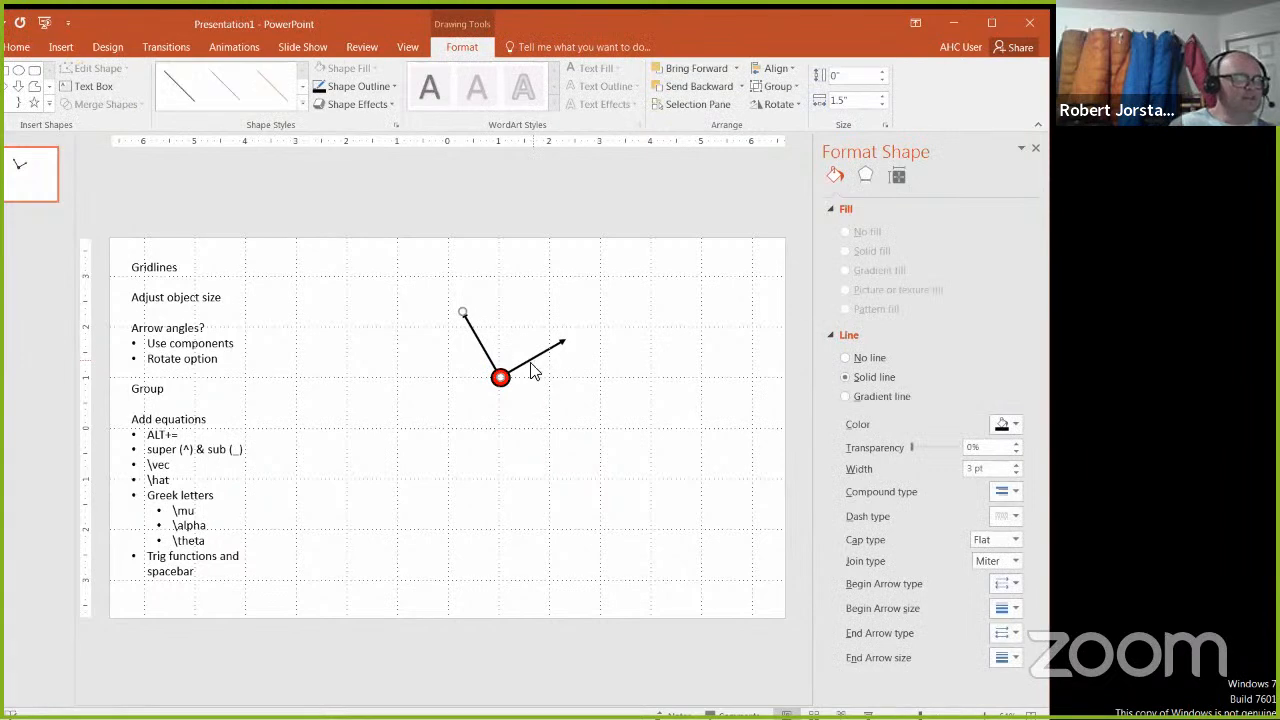
left_click(505, 387)
left_click_drag(405, 278, 781, 475)
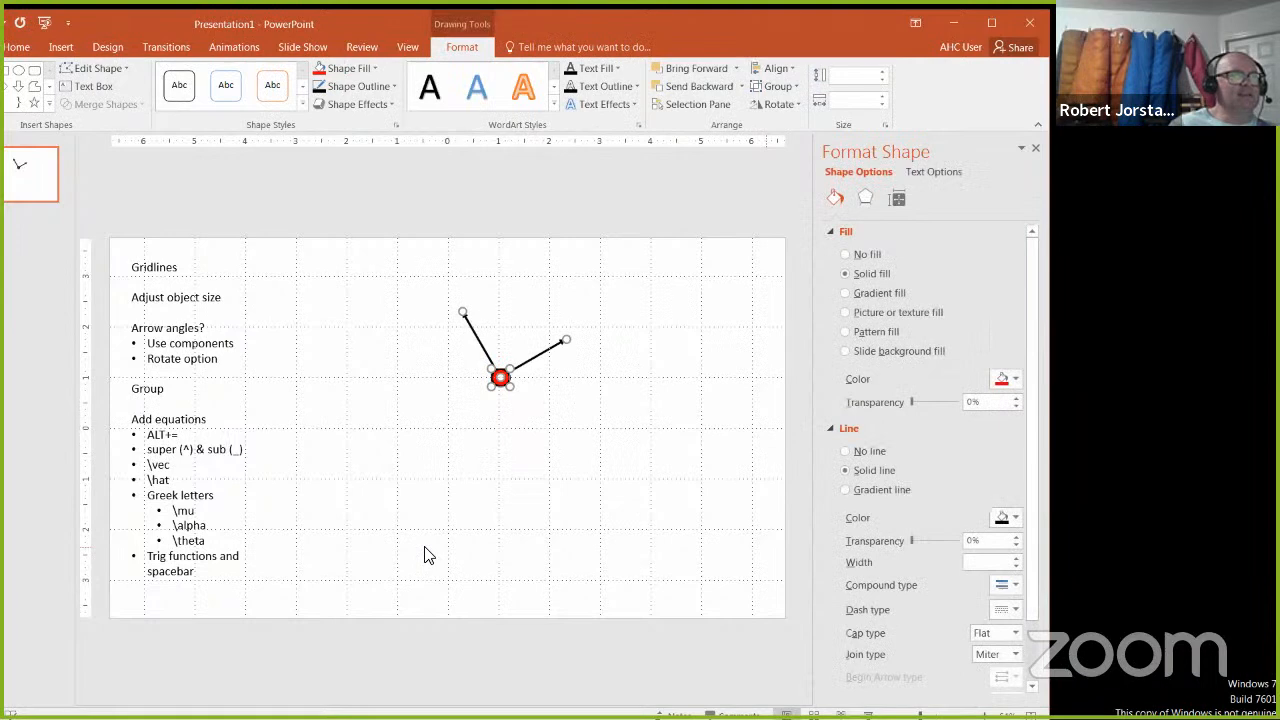
left_click(780, 86)
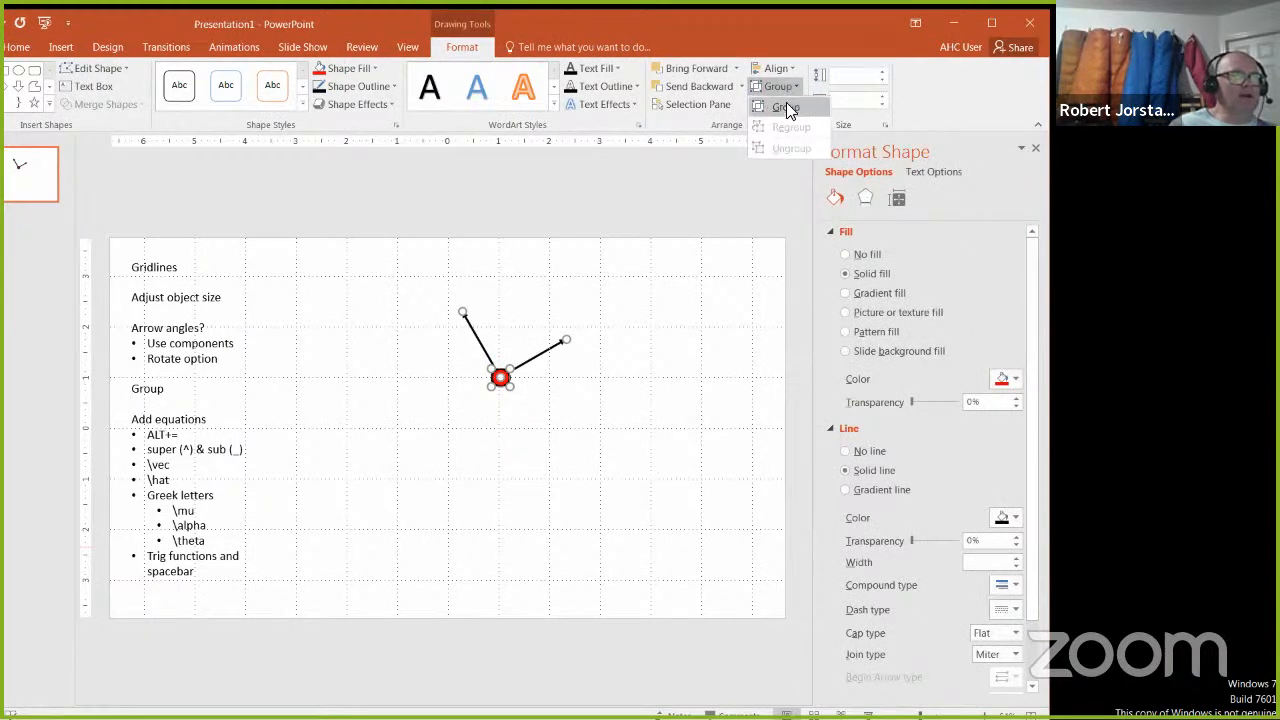
left_click(786, 106)
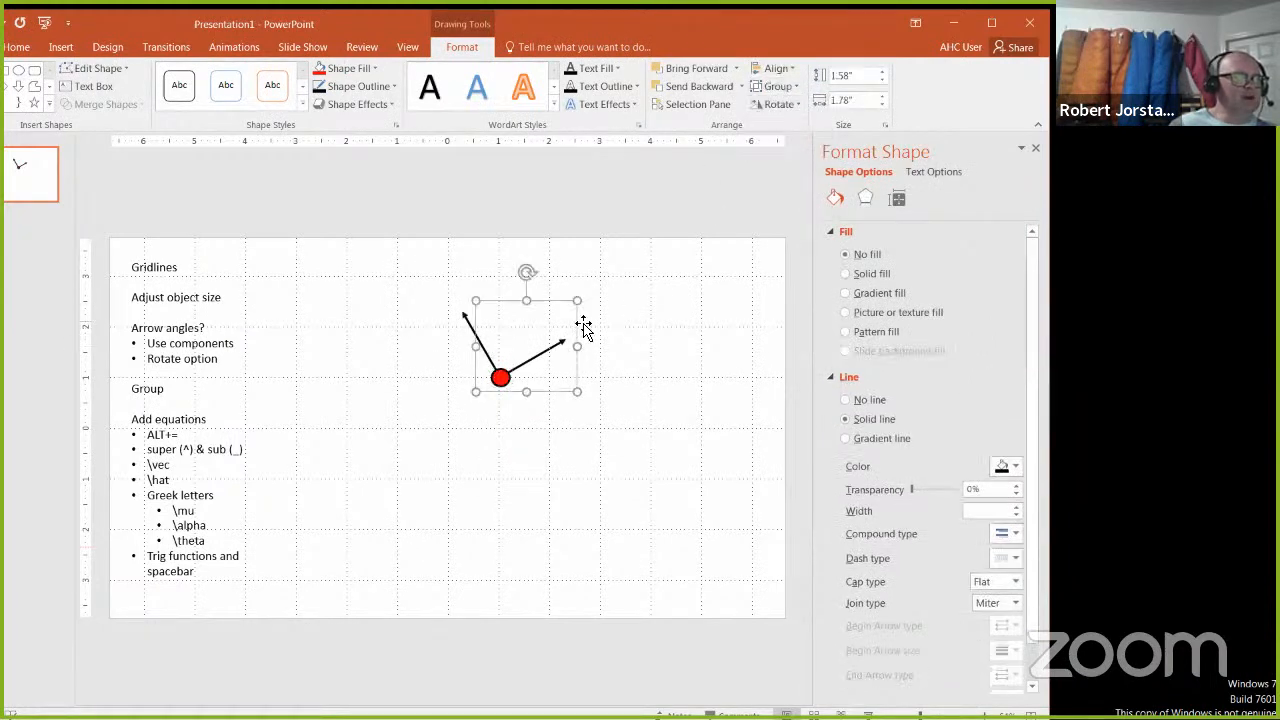
Step: Move the grouped diagram left and back to the right as one object, and ungroup it
left_click_drag(580, 323, 503, 357)
left_click(534, 409)
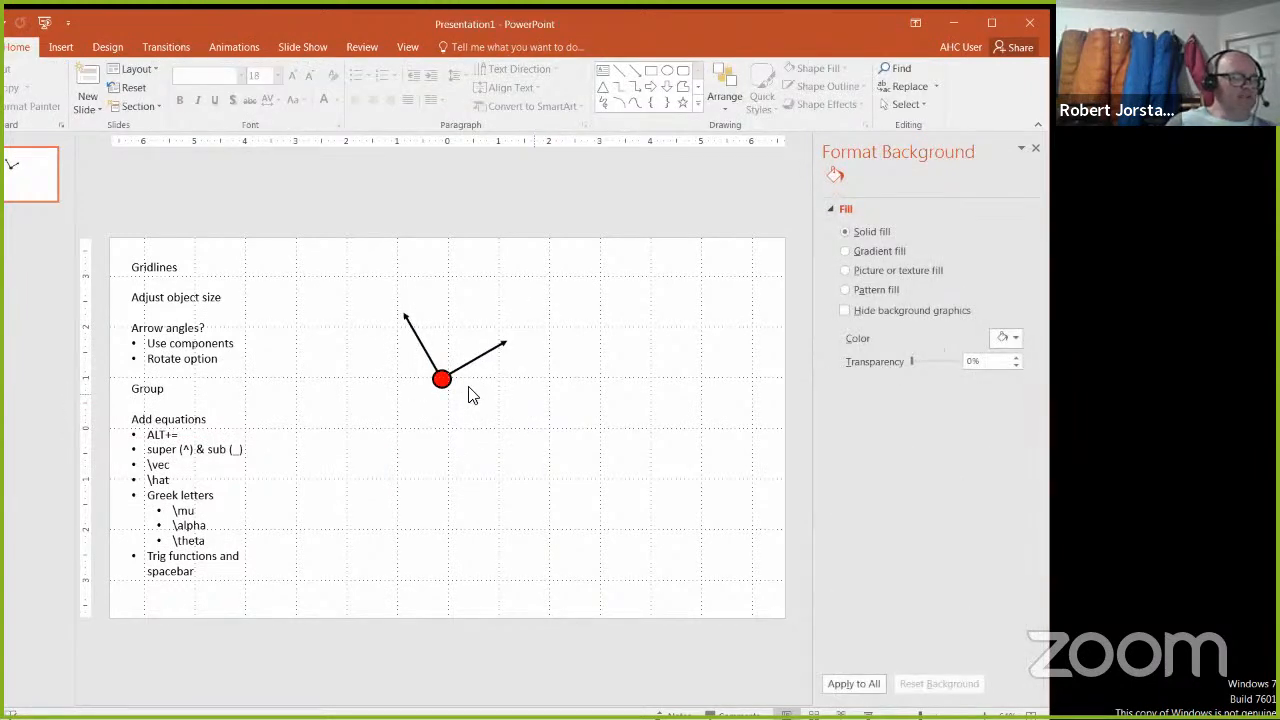
left_click(511, 350)
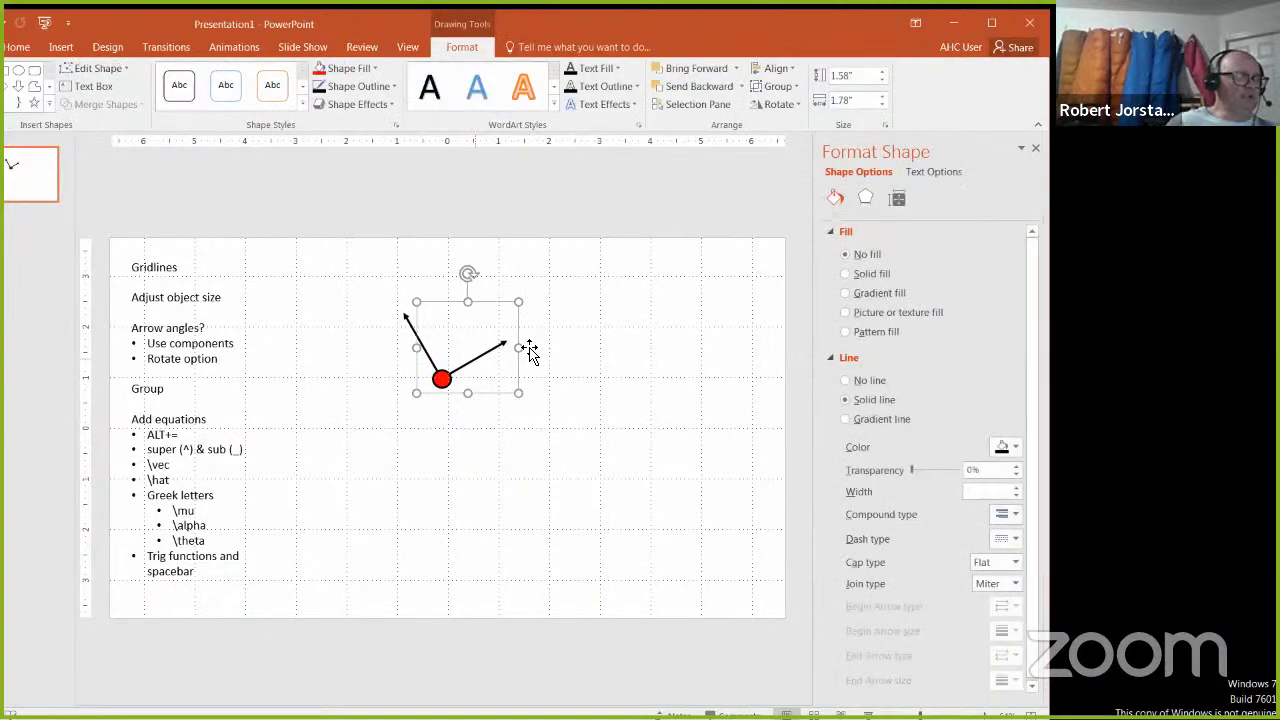
left_click_drag(528, 351, 580, 341)
left_click(780, 86)
left_click(790, 148)
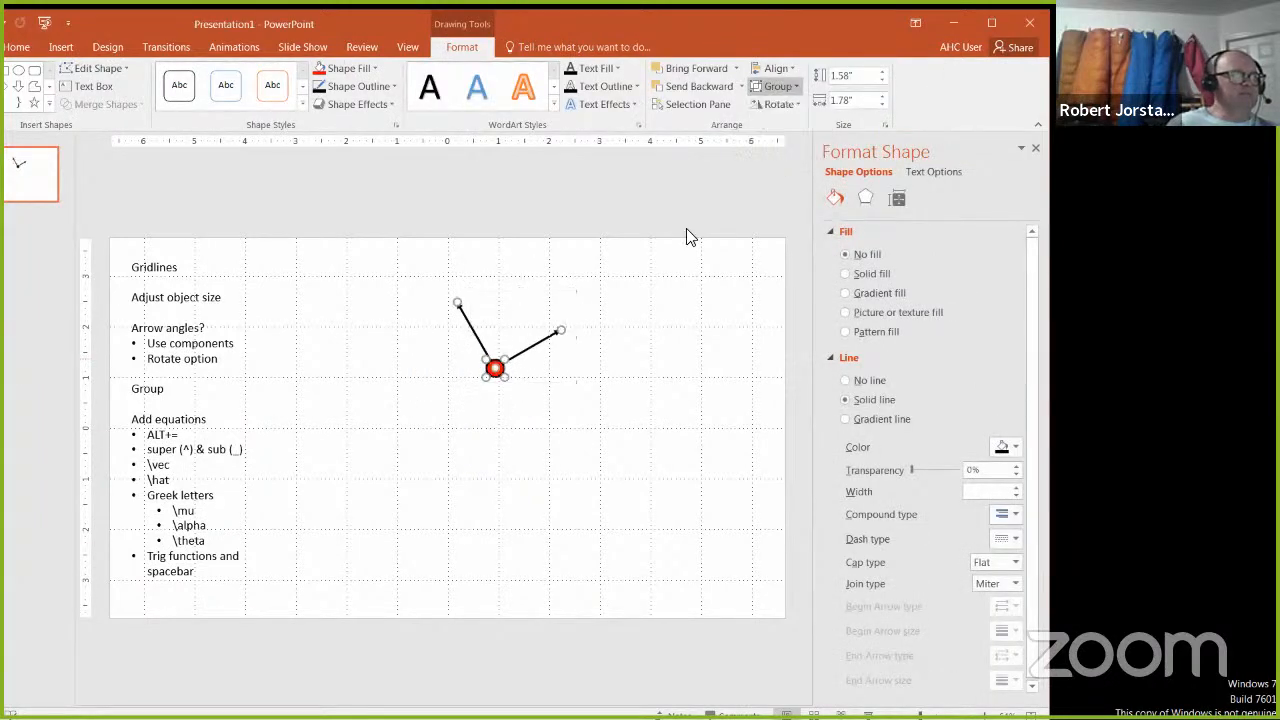
left_click(486, 391)
Step: Enlarge the red circle to 1.8" high and 1.8" wide and place it below and to the left of the arrows
left_click(495, 369)
left_click_drag(393, 393, 478, 479)
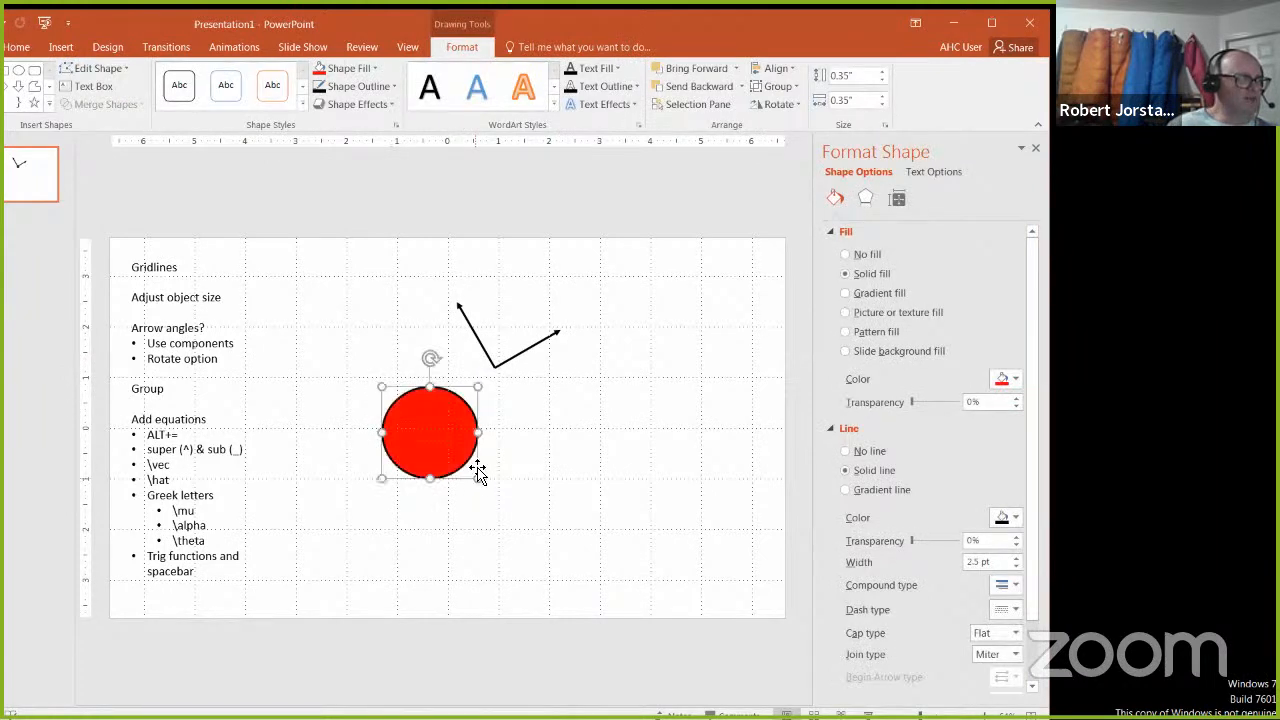
left_click(857, 78)
type("1.8")
left_click(843, 103)
type("1.8")
key("Return")
mouse_move(411, 423)
left_mouse_down()
mouse_move(372, 404)
mouse_move(390, 416)
left_mouse_up()
left_click(477, 431)
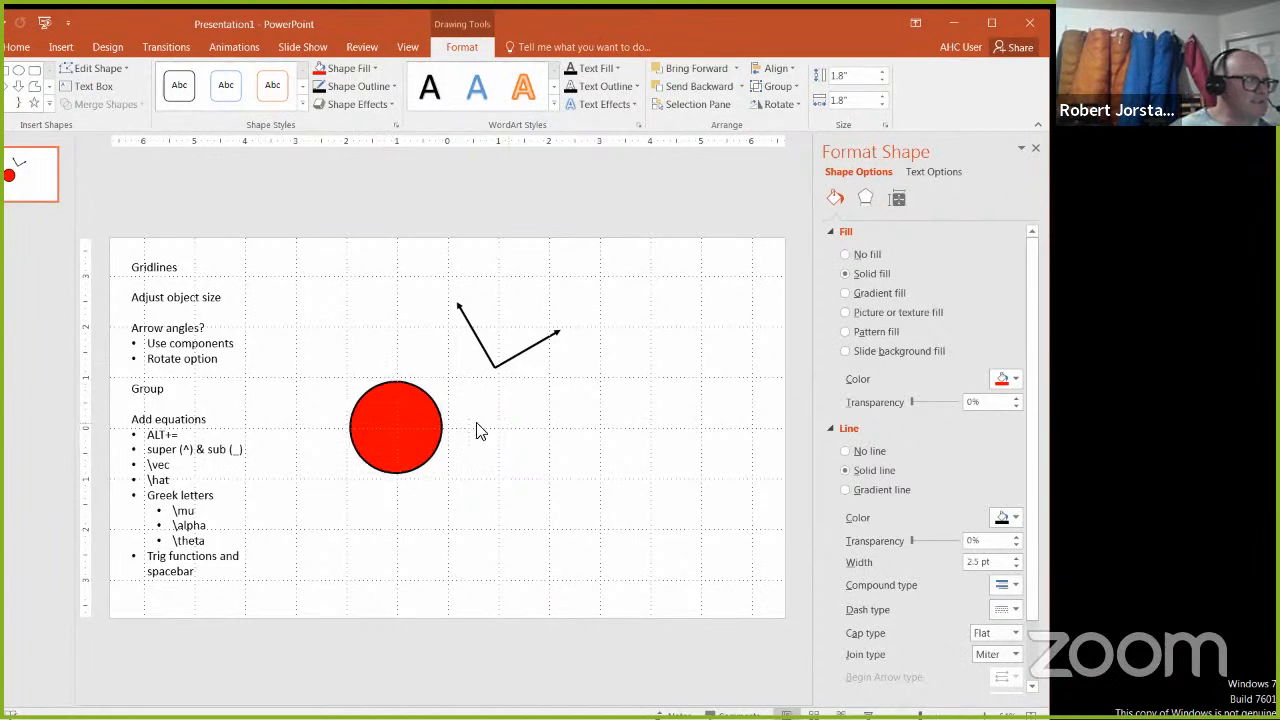
Step: Attach the tail of the right-pointing arrow to the connection point on the circle's upper-right edge
left_click(536, 348)
left_click_drag(557, 400, 433, 400)
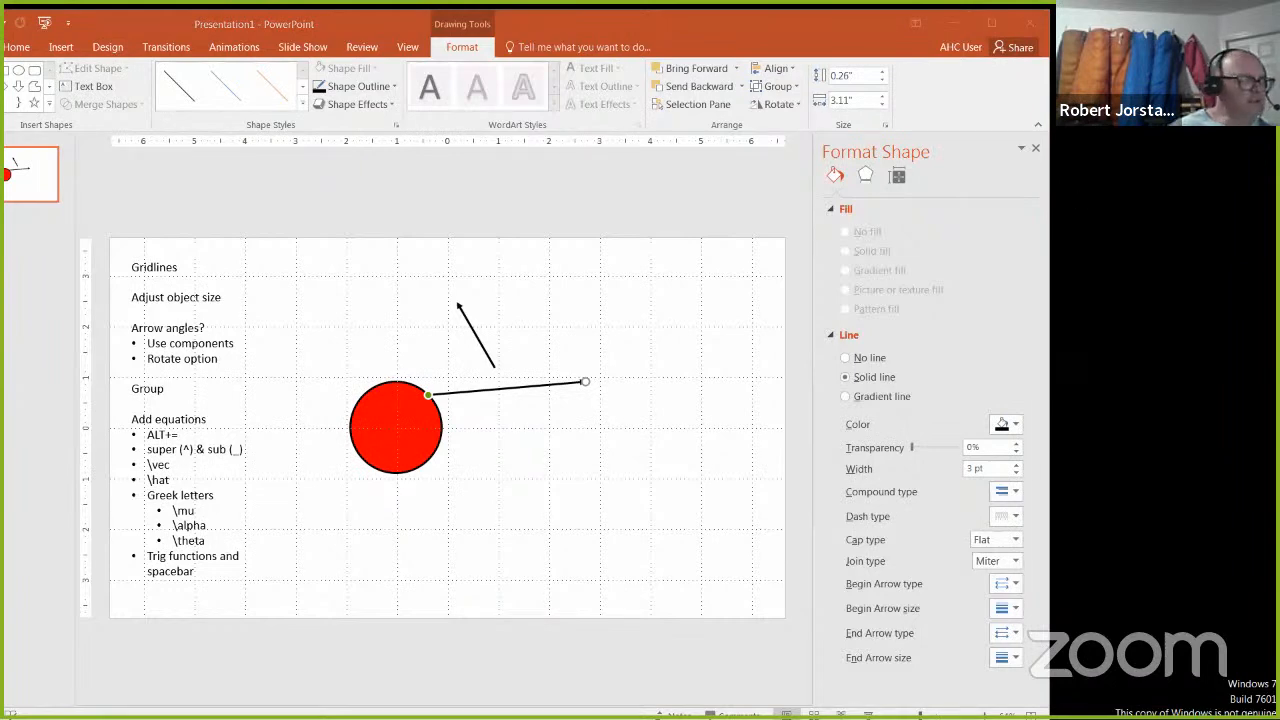
mouse_move(432, 382)
left_mouse_down()
mouse_move(418, 399)
mouse_move(446, 386)
mouse_move(432, 382)
left_mouse_up()
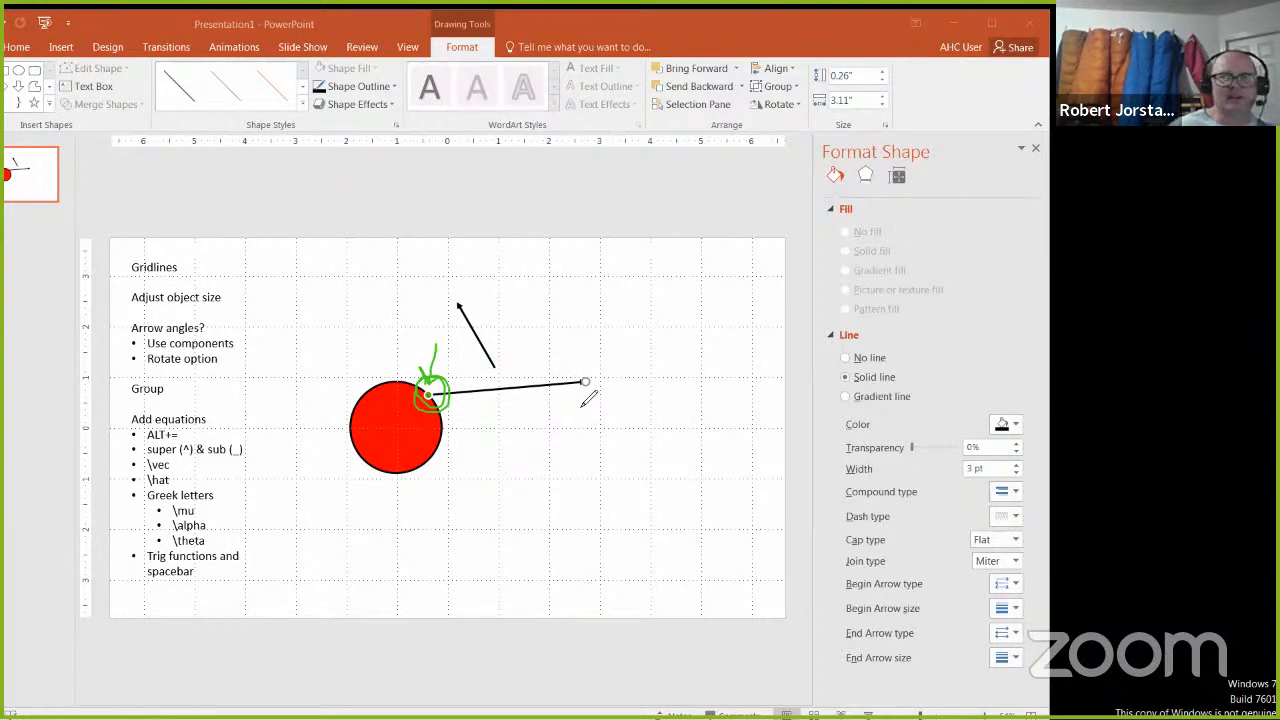
key("ctrl+z")
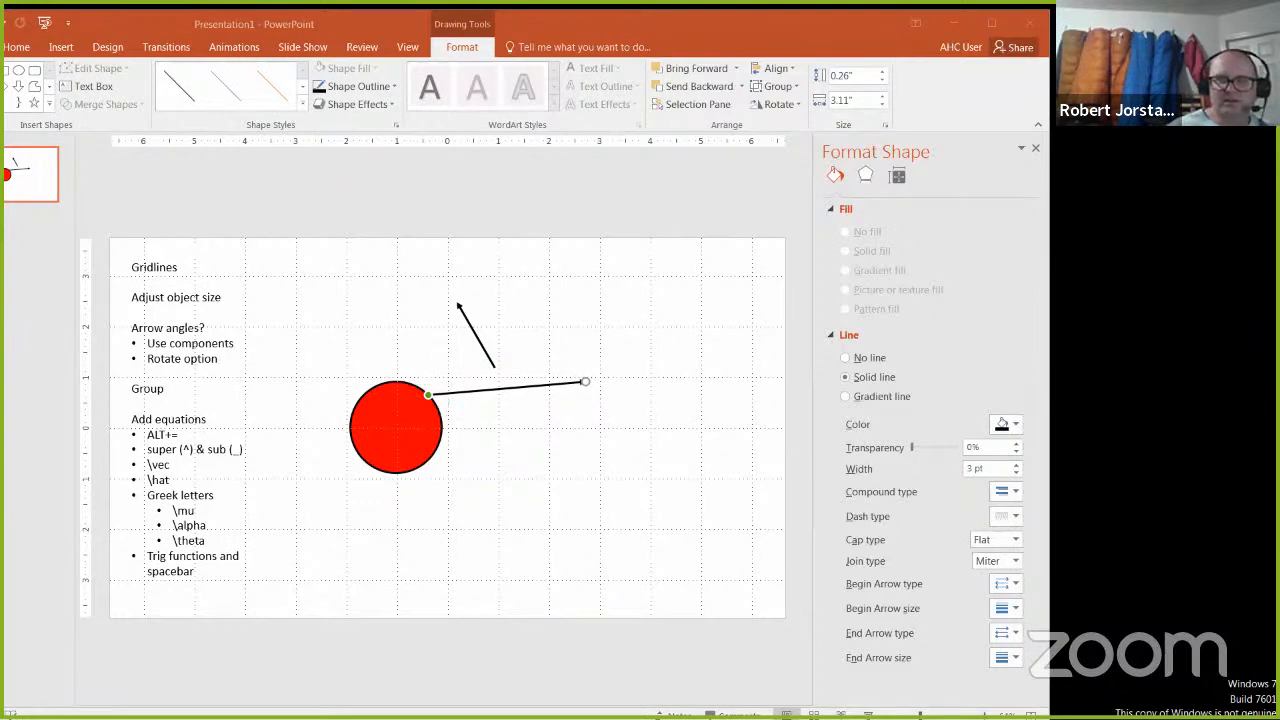
Step: Move the circle around with the arrow attached, leaving it farther left and slightly higher on the slide
left_click(419, 412)
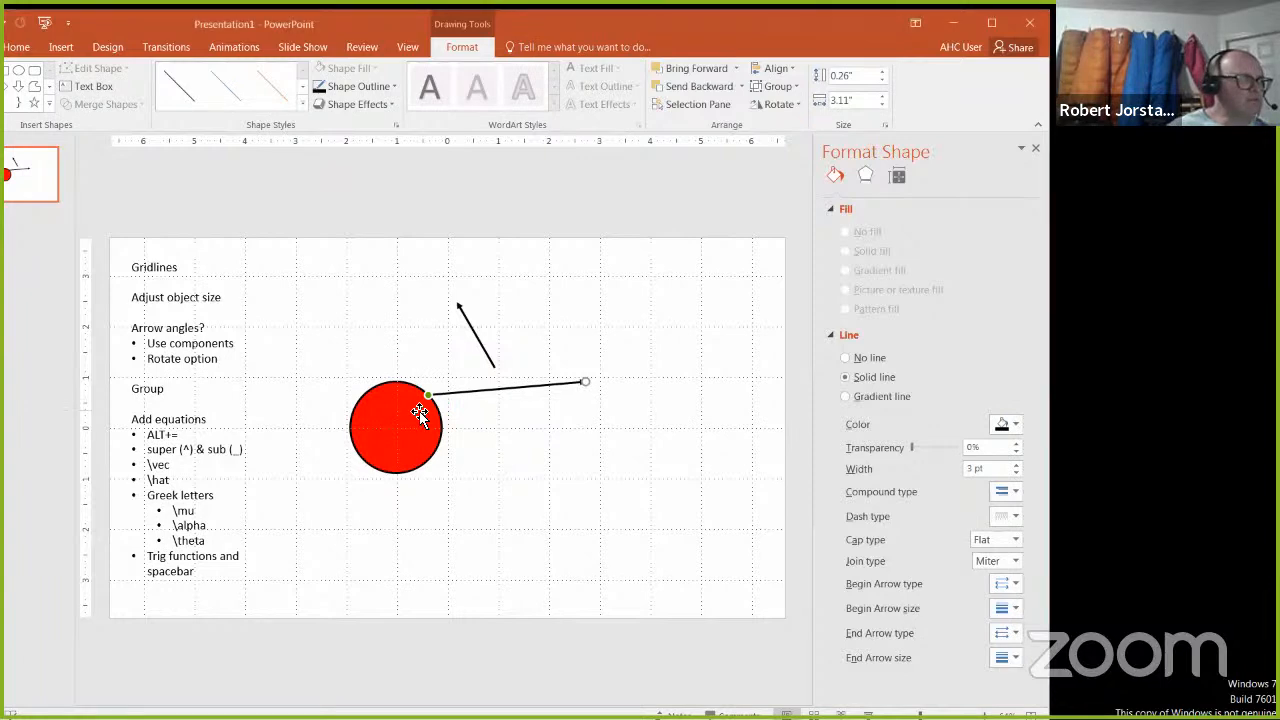
left_click_drag(434, 462, 475, 500)
left_click_drag(393, 497, 441, 460)
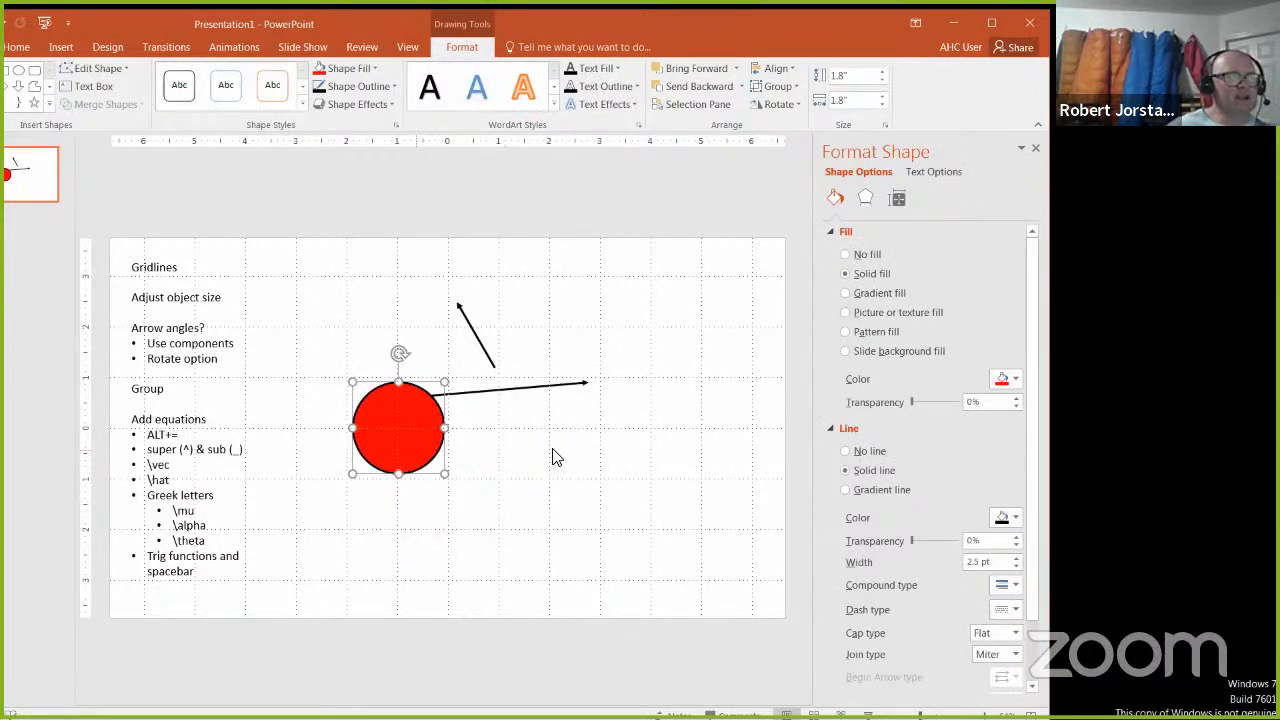
left_click(557, 457)
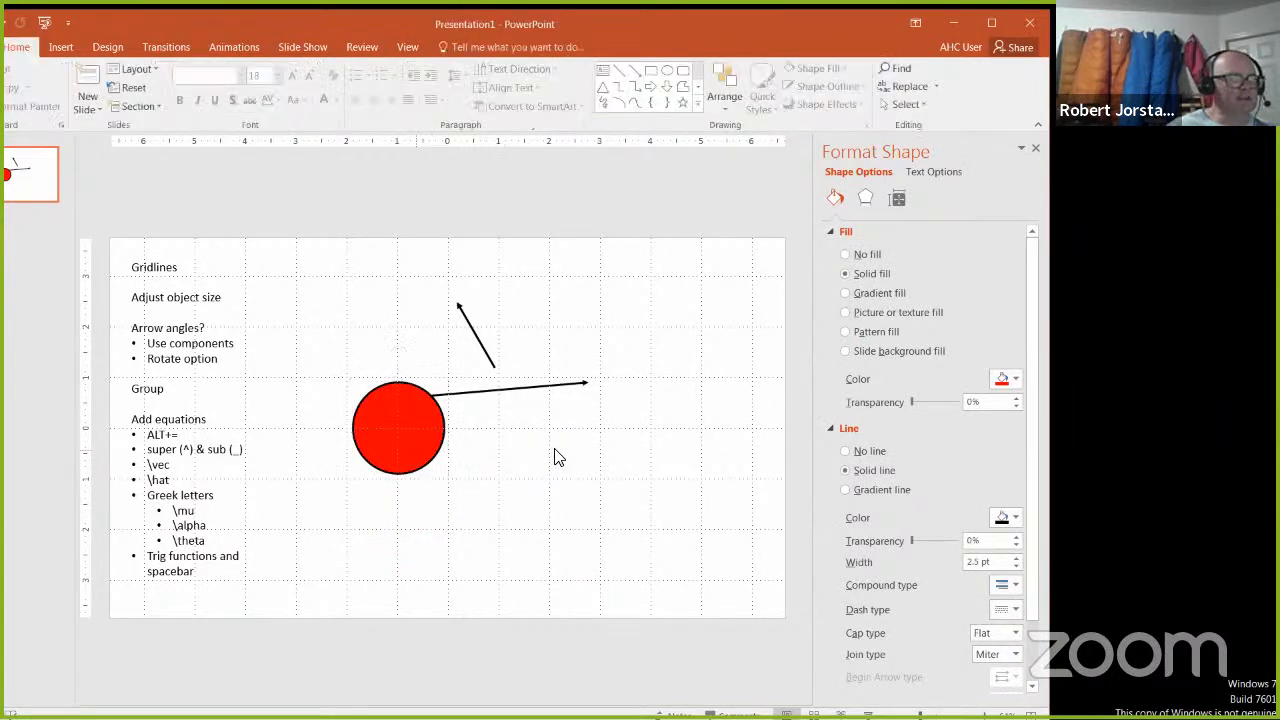
left_click(430, 414)
left_click_drag(399, 380, 369, 349)
left_click(421, 360)
left_click_drag(373, 397, 352, 377)
Step: Detach the arrow from the circle and place it back at an angle with its tail on the other arrow's tail
left_click(463, 376)
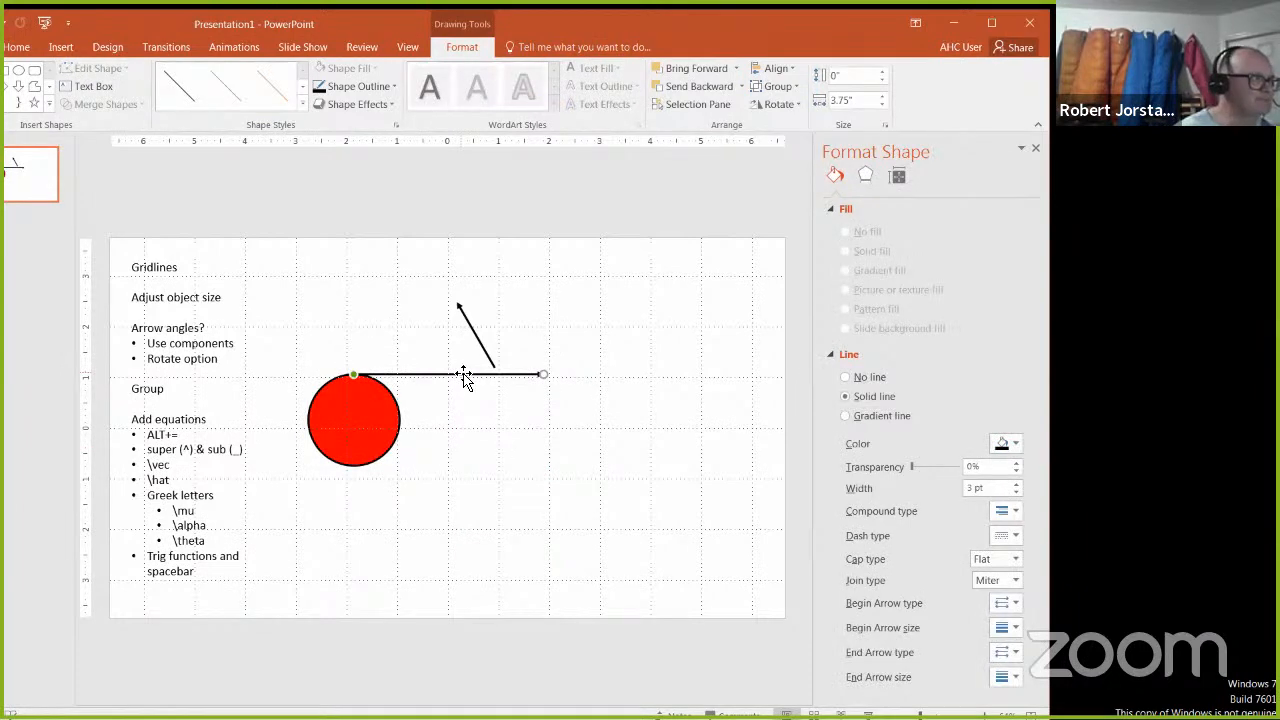
left_click_drag(391, 377, 576, 319)
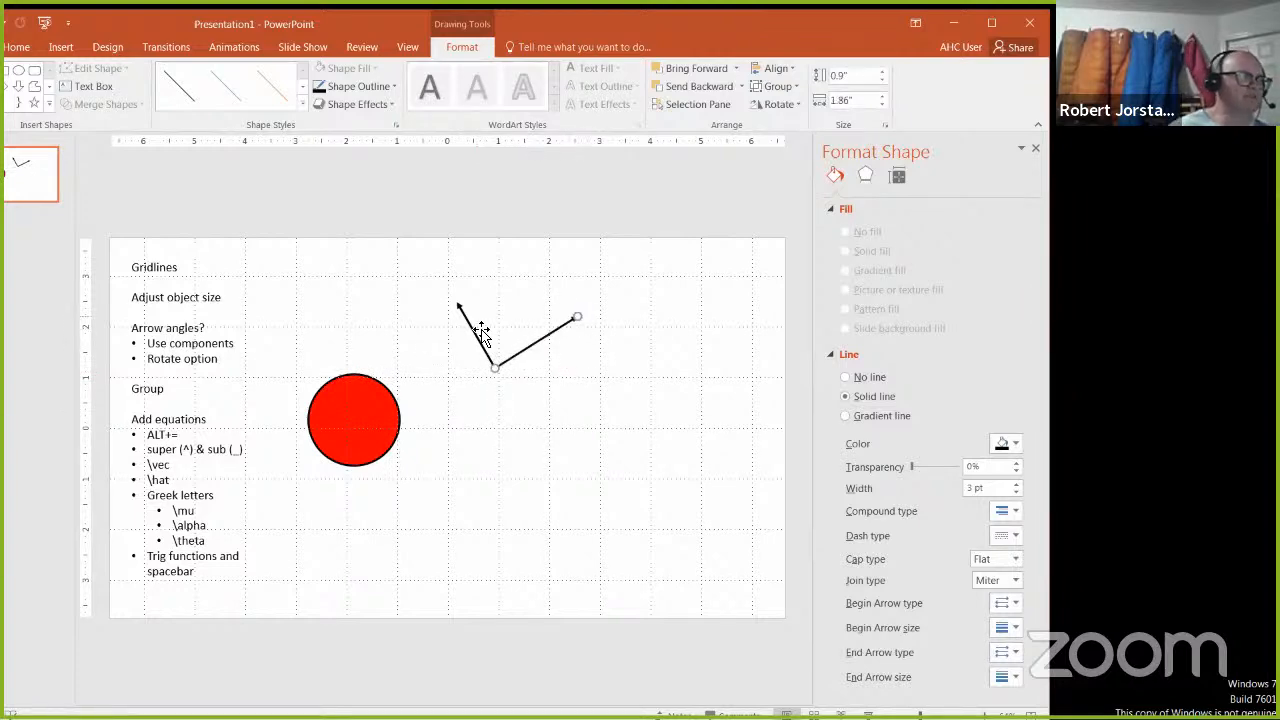
left_click(363, 486)
left_click(170, 389)
left_click_drag(170, 389, 131, 265)
left_click(215, 421)
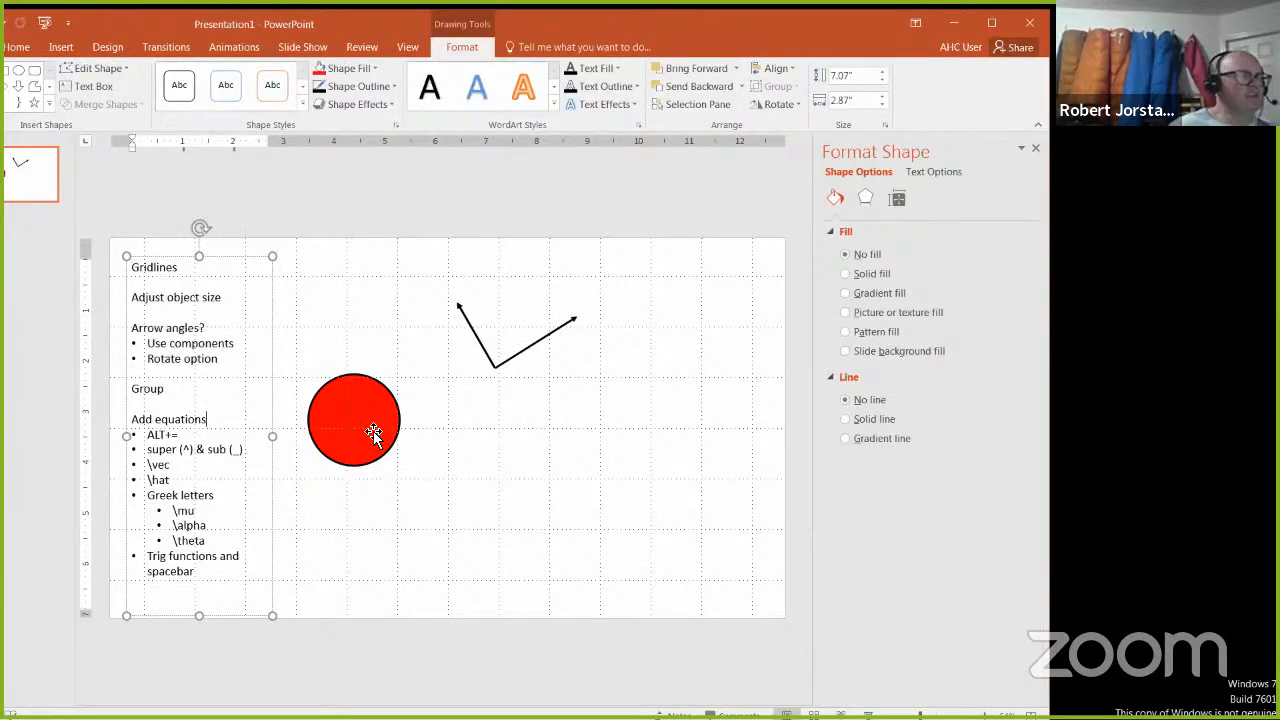
Step: Draw a wide, empty text box on the slide below the two arrows
left_click(497, 443)
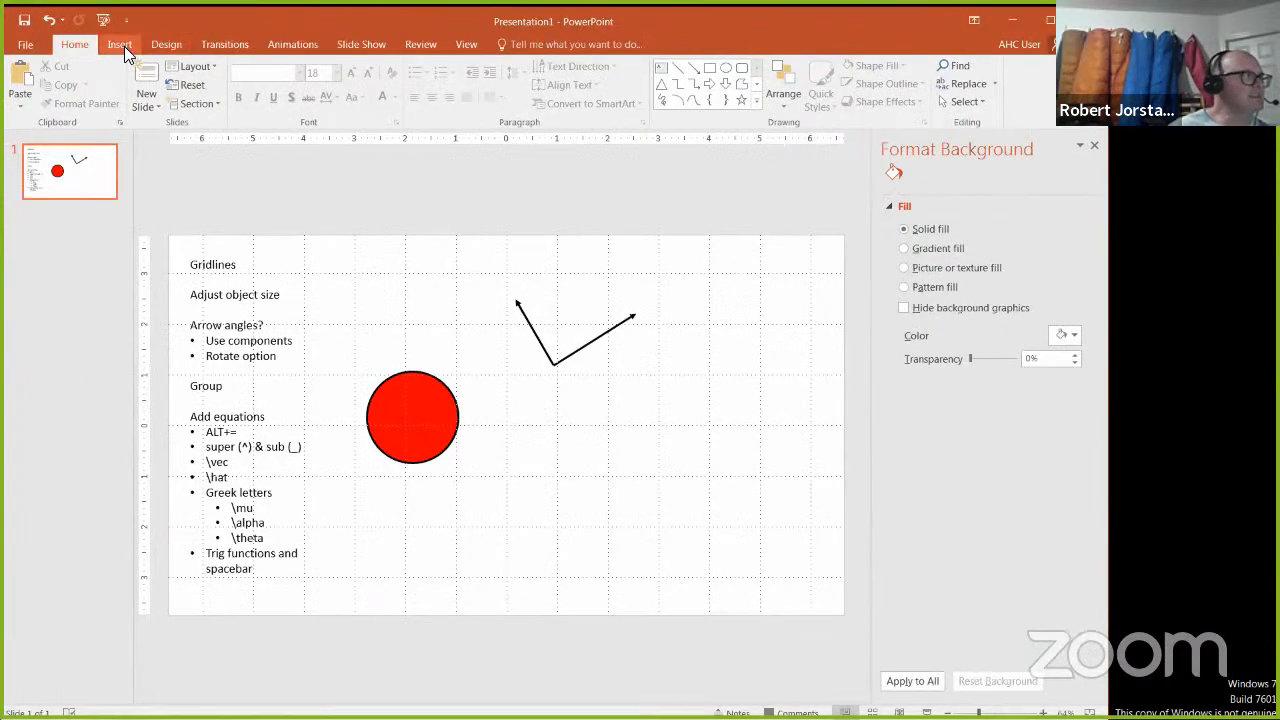
left_click(64, 47)
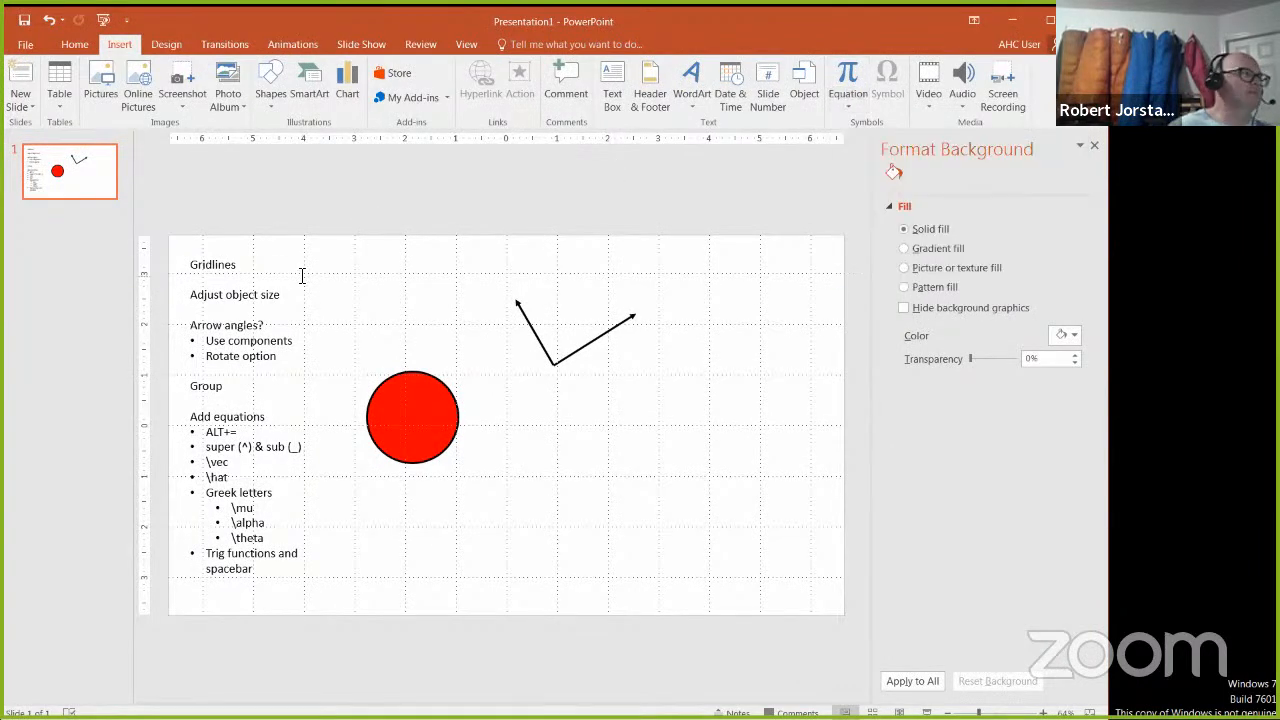
left_click(274, 102)
left_click(265, 143)
left_click_drag(495, 399, 725, 507)
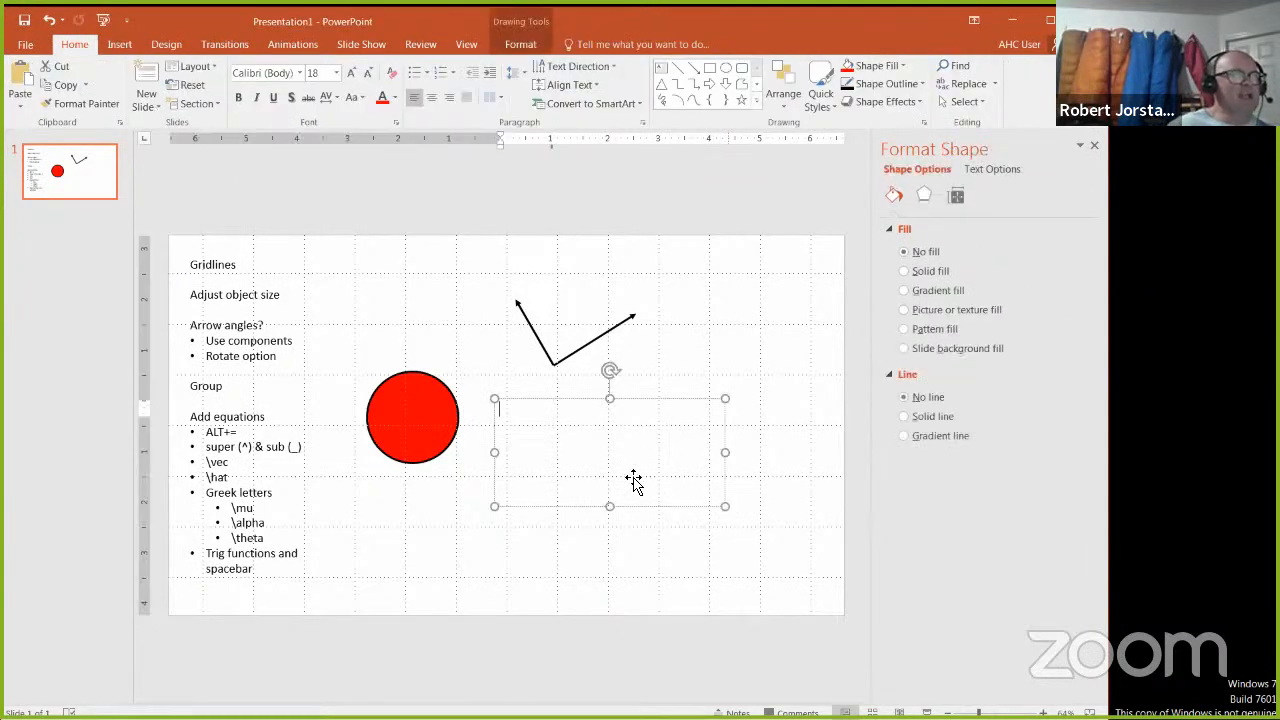